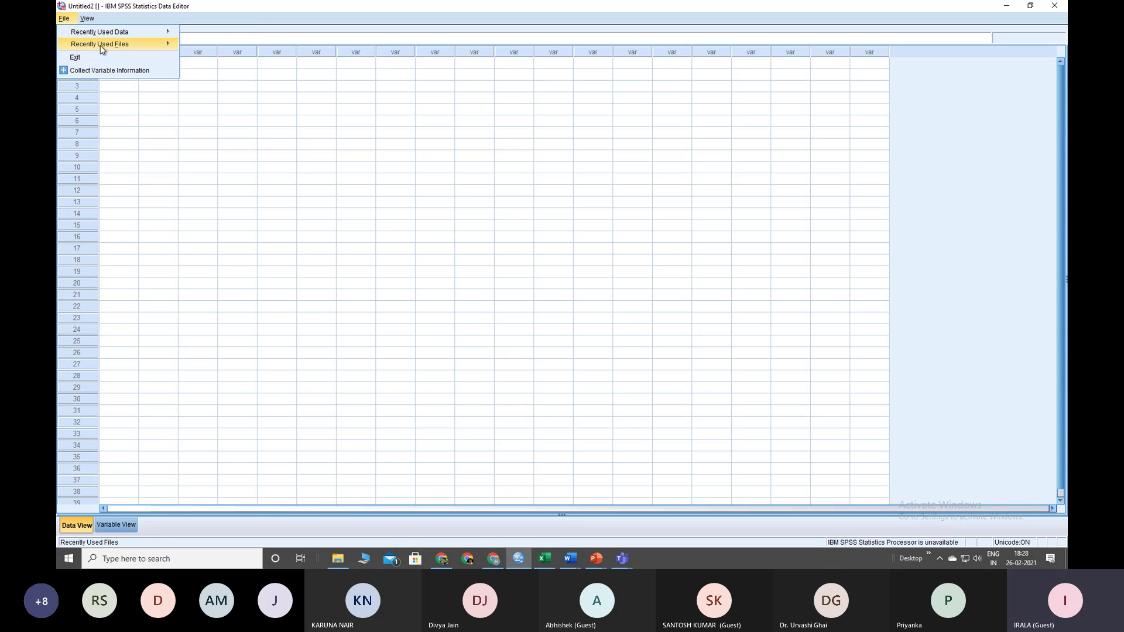
mouse_move(102, 47)
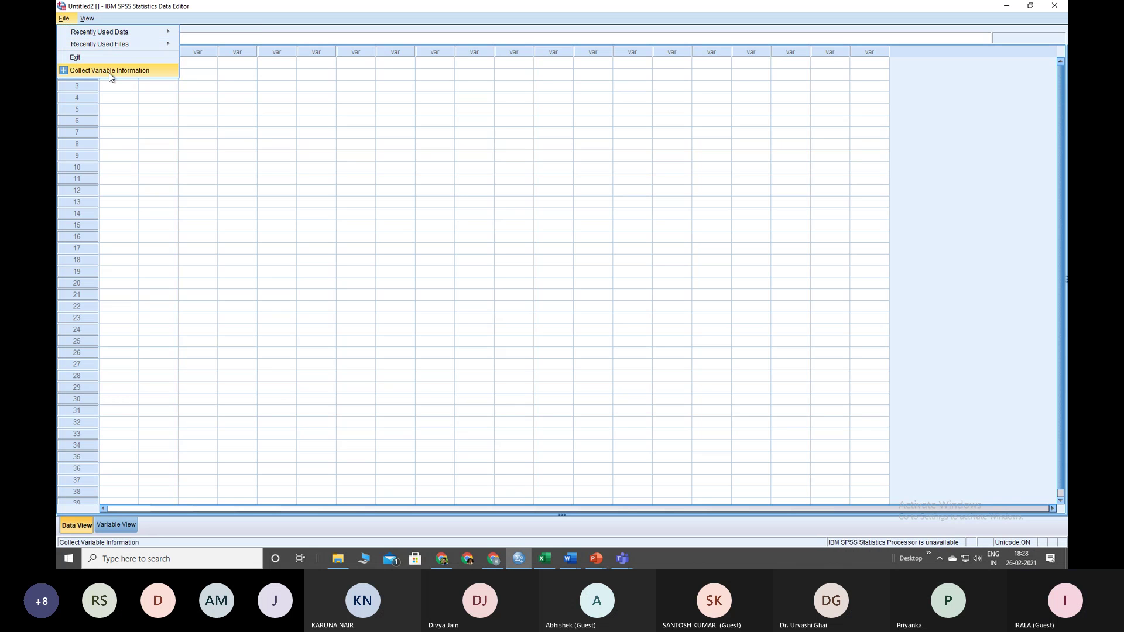
mouse_move(97, 18)
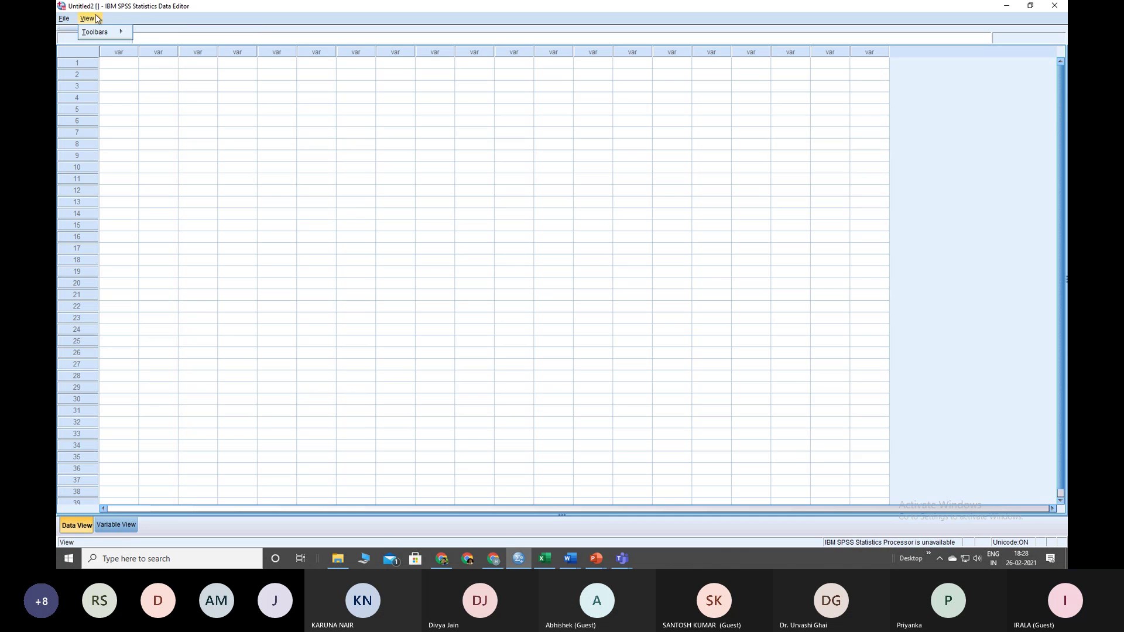
click(116, 73)
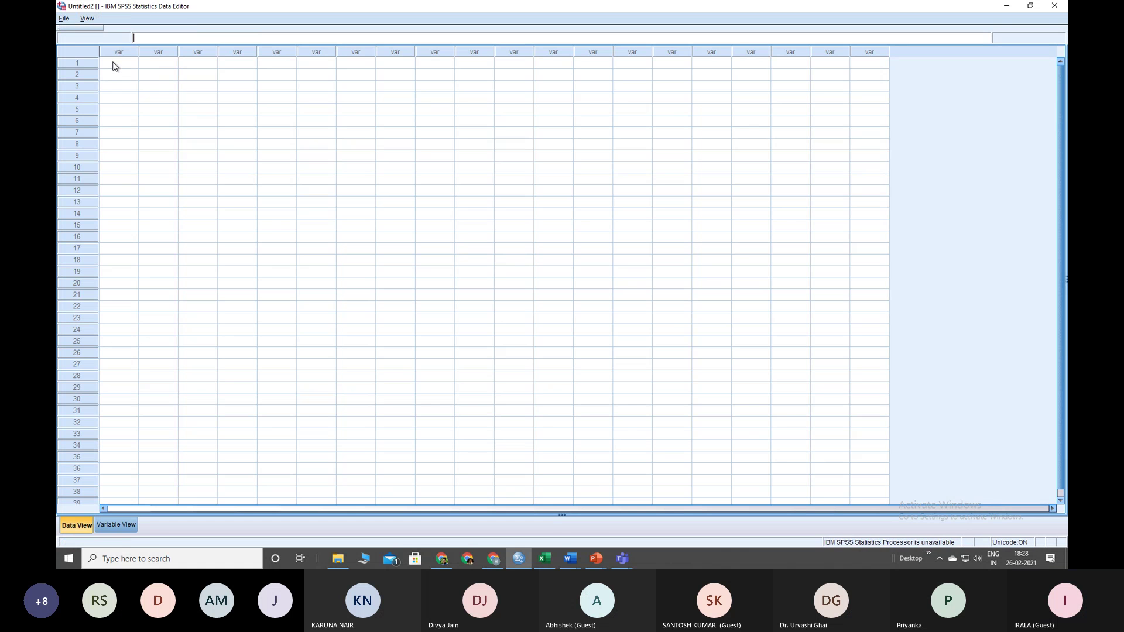
Step: Switch to File Explorer and try to open the OSTT((One_Sample_t) SPSS data file from the SPSS--t-test folder
click(545, 559)
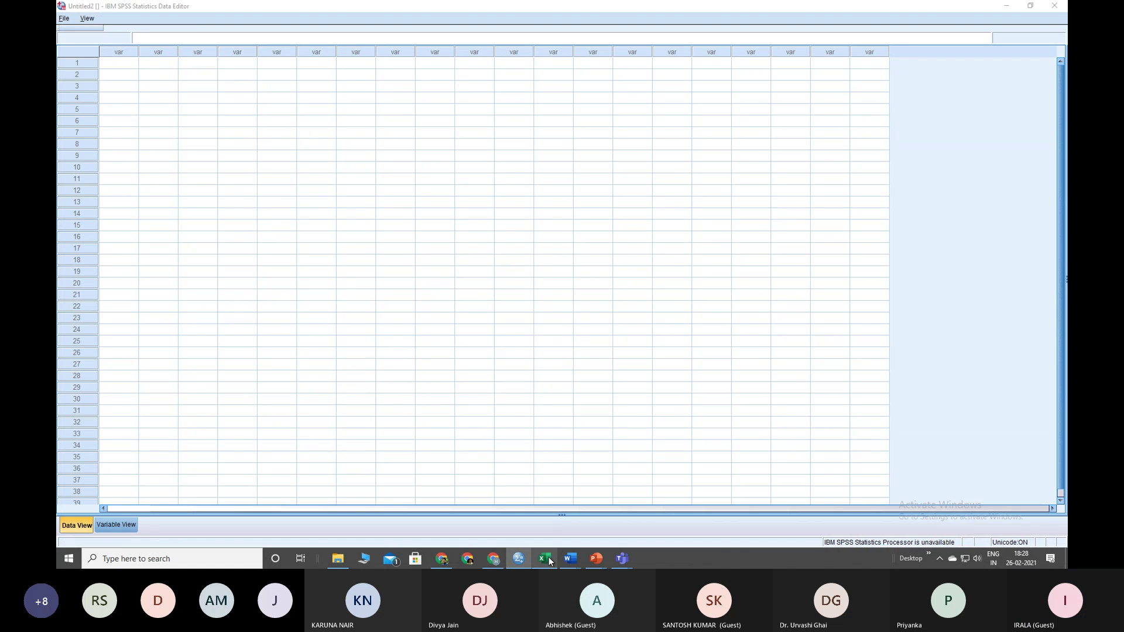
click(340, 559)
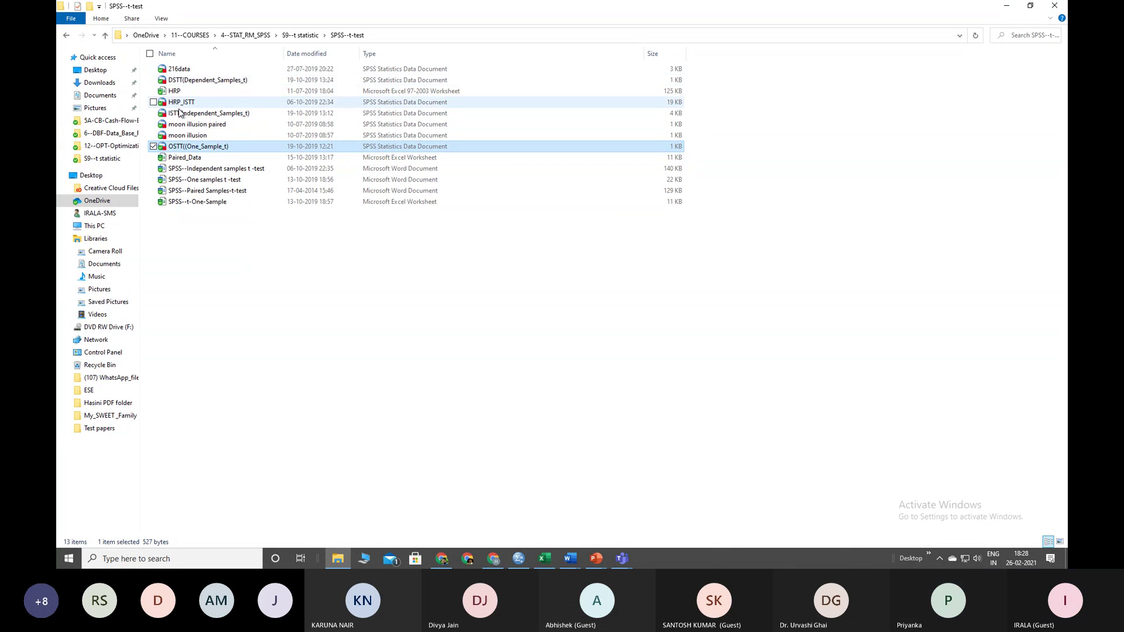
click(106, 36)
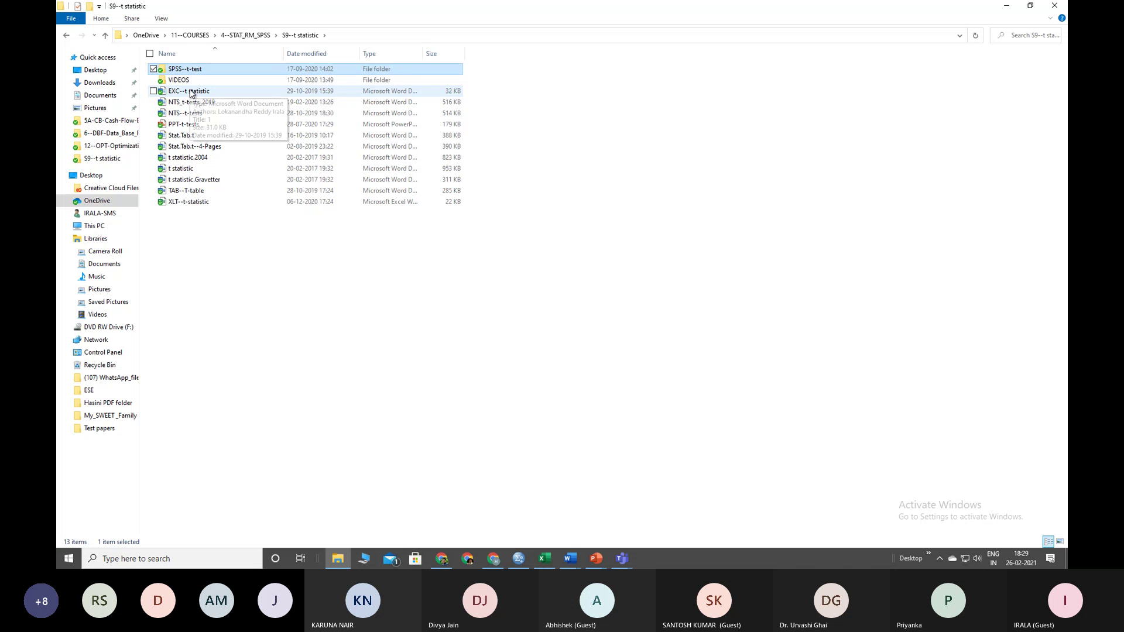
double_click(202, 71)
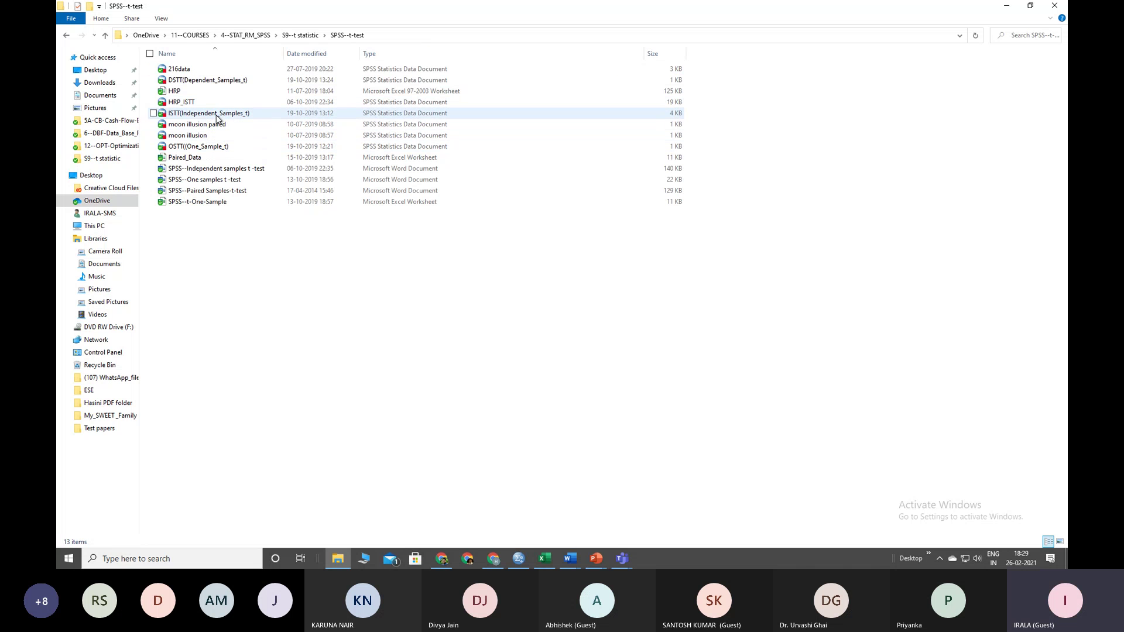
click(216, 148)
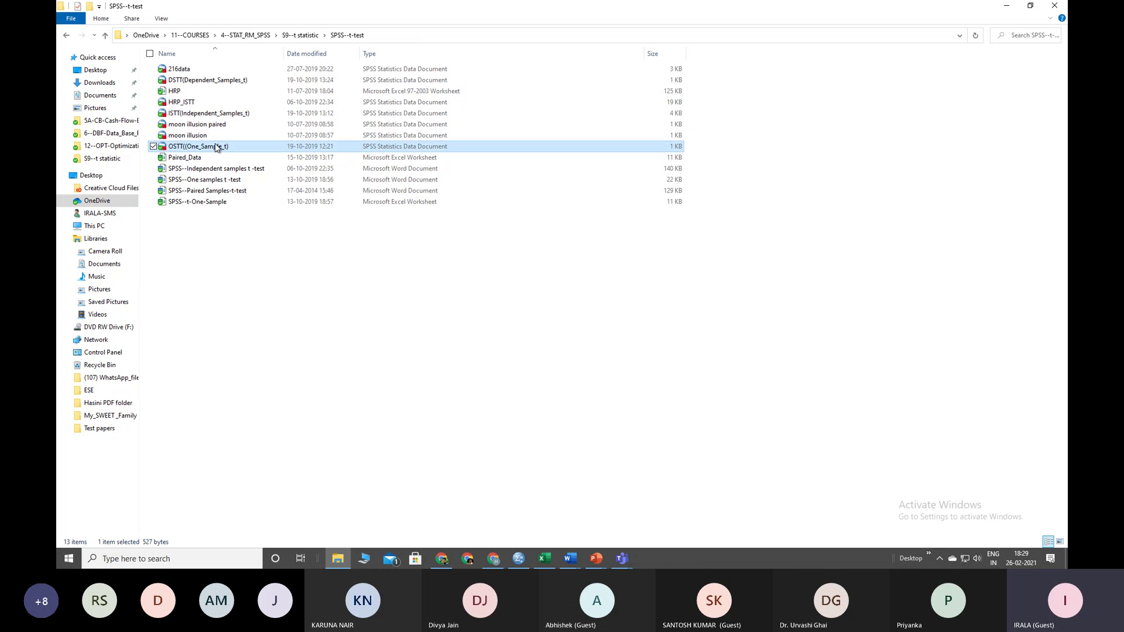
right_click(216, 147)
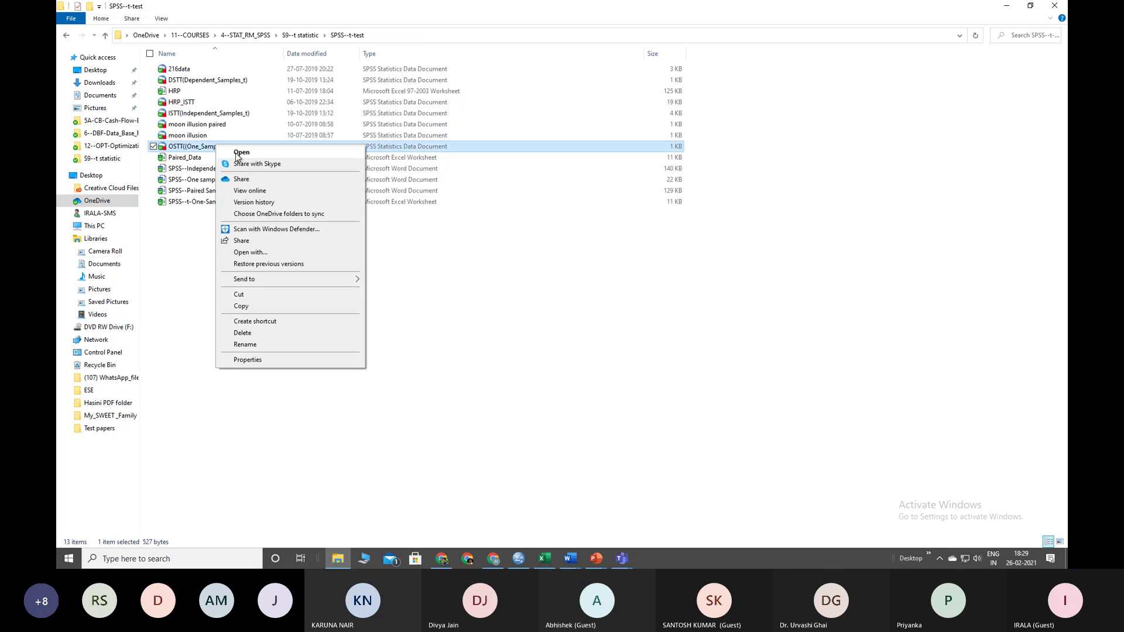
click(238, 153)
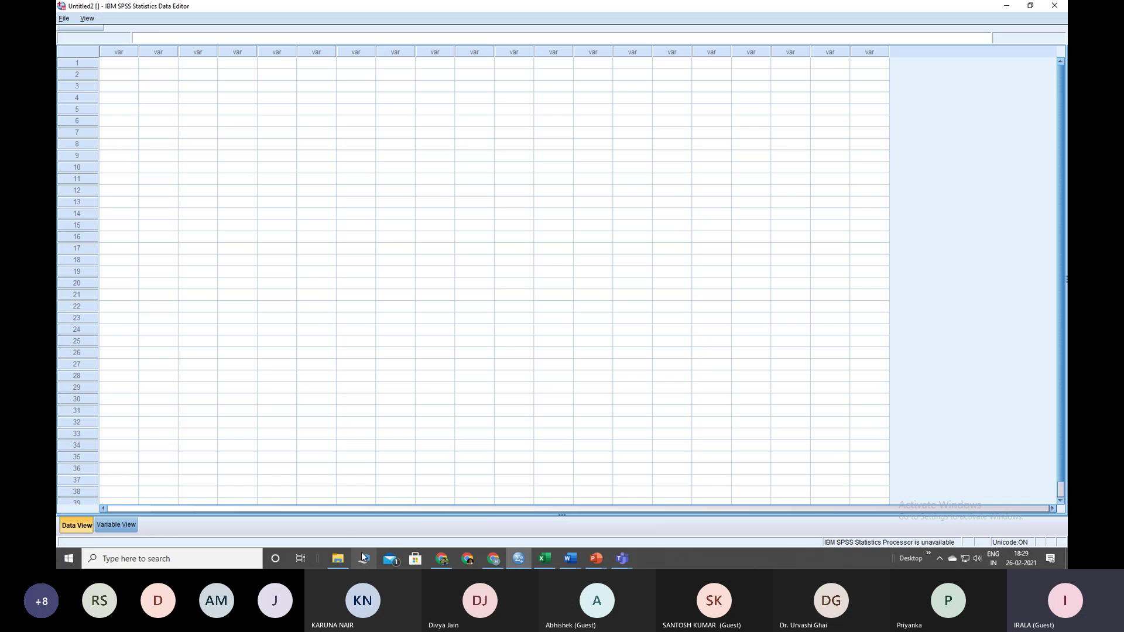
Step: Return to File Explorer and browse the 4--STAT_RM_SPSS course folders, ending in S9--t statistic
click(343, 561)
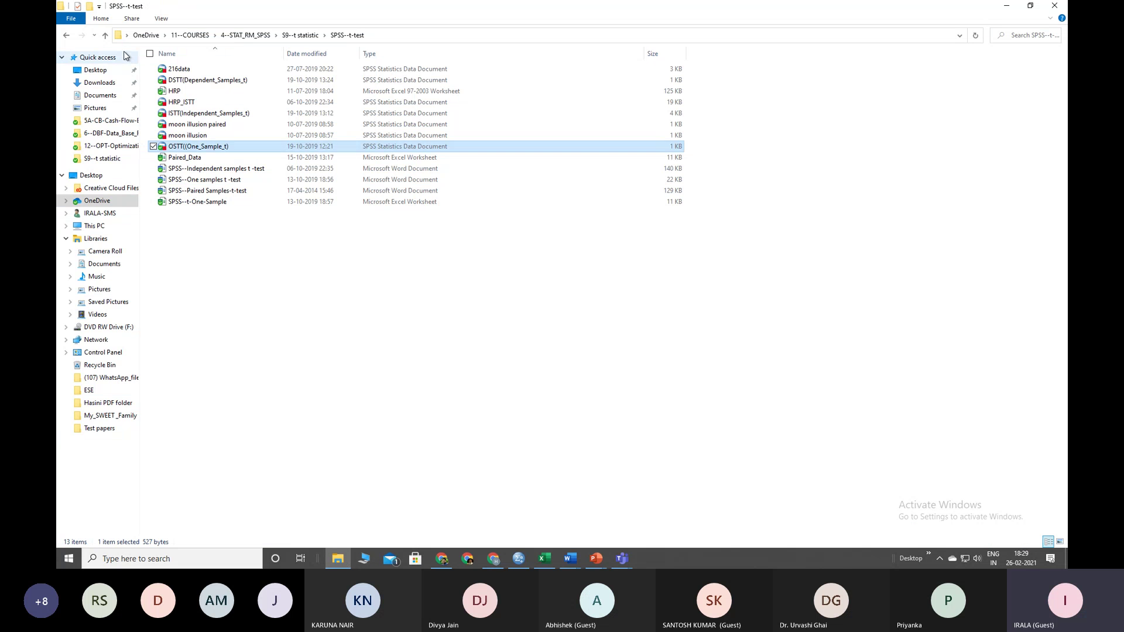
click(107, 37)
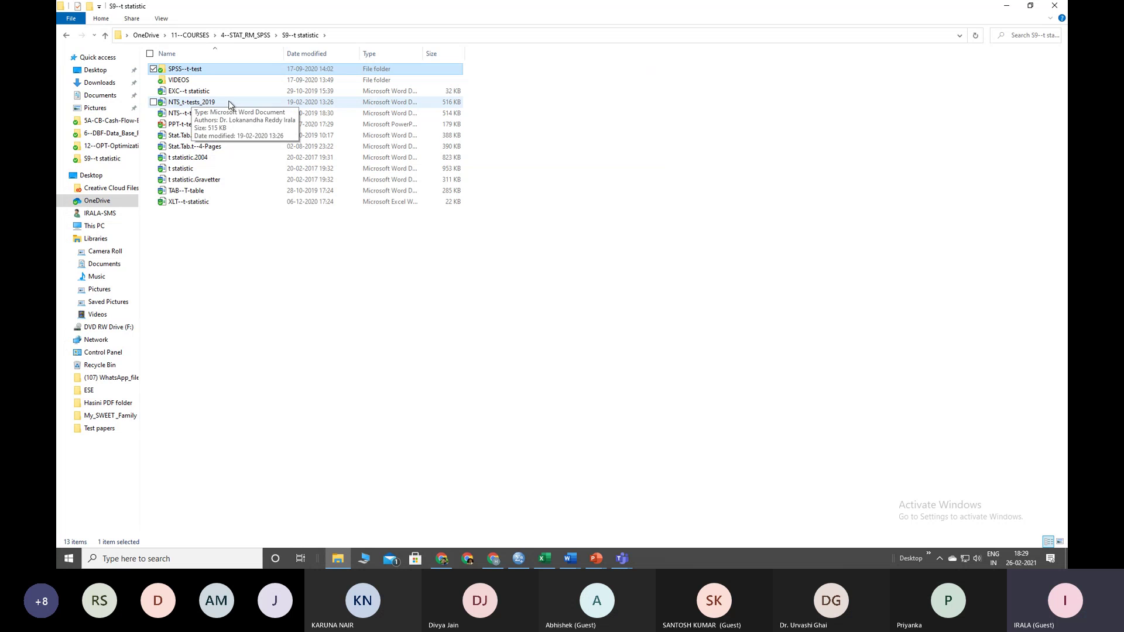
click(106, 36)
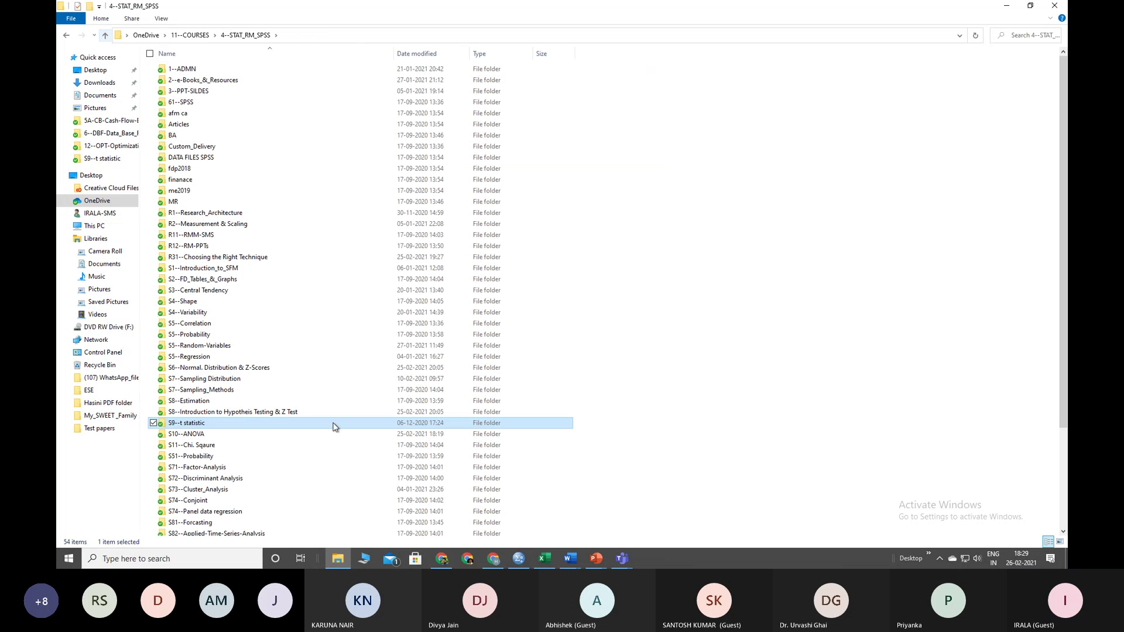
double_click(286, 427)
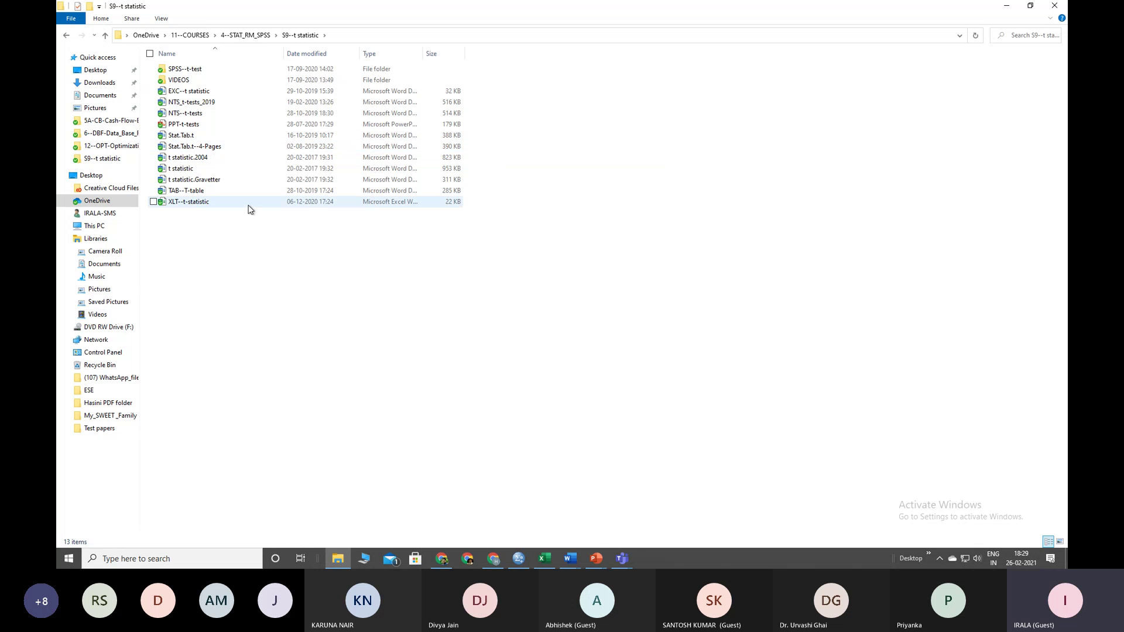
Step: Switch back to SPSS Statistics and exit the program from its empty data editor
click(518, 561)
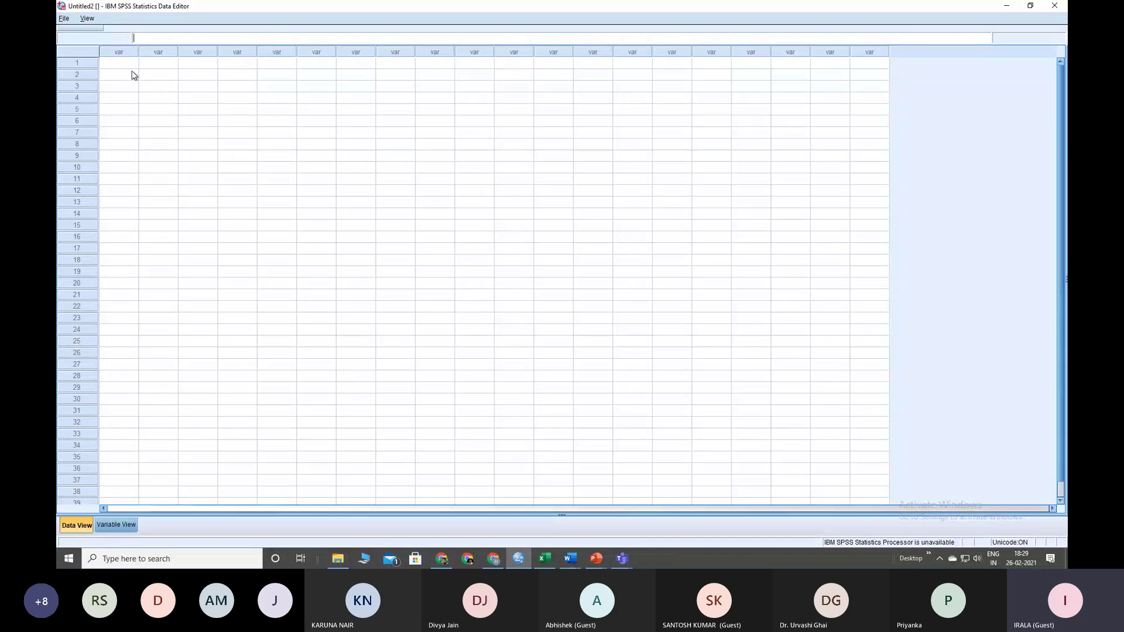
click(63, 18)
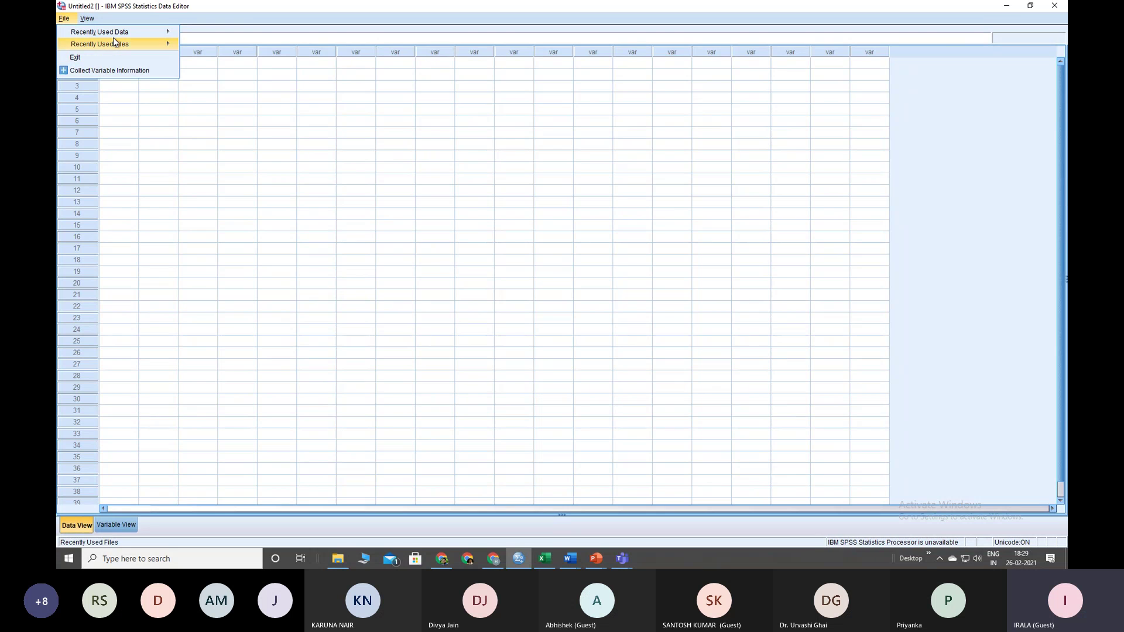
mouse_move(112, 45)
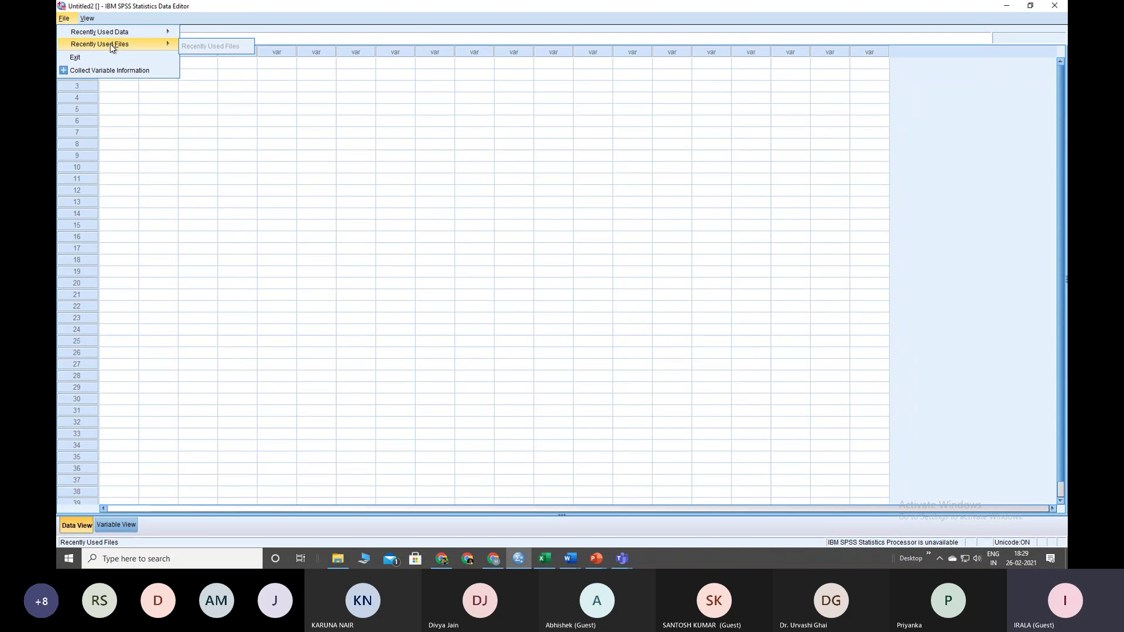
click(81, 61)
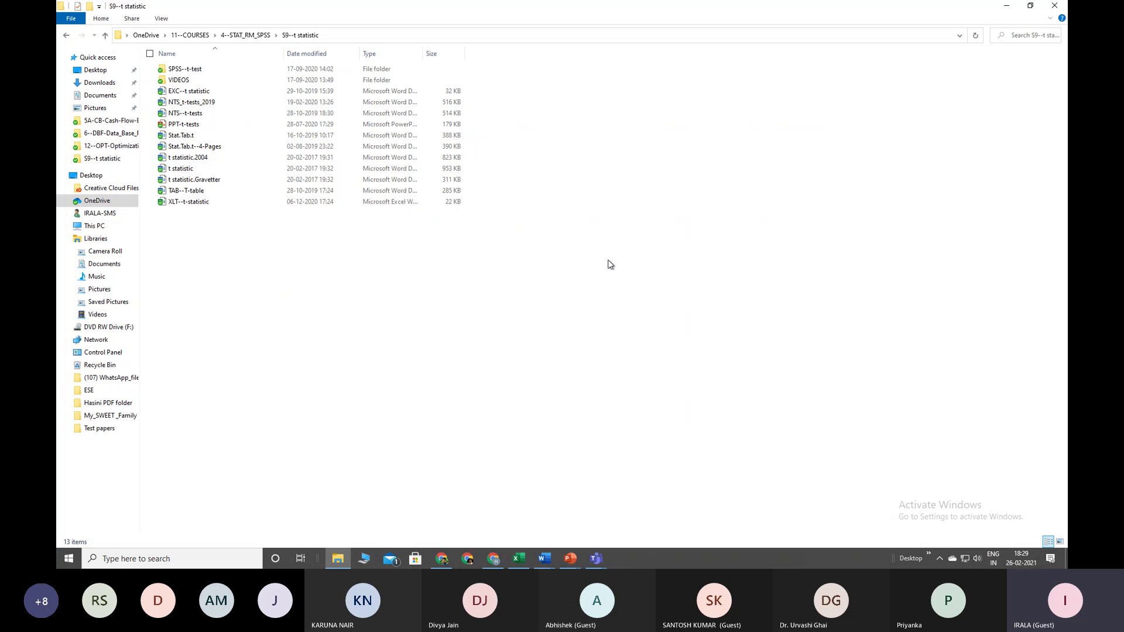
Step: Try again to open OSTT((One_Sample_t) from the SPSS--t-test folder in File Explorer, and dismiss the notice dialog
click(347, 557)
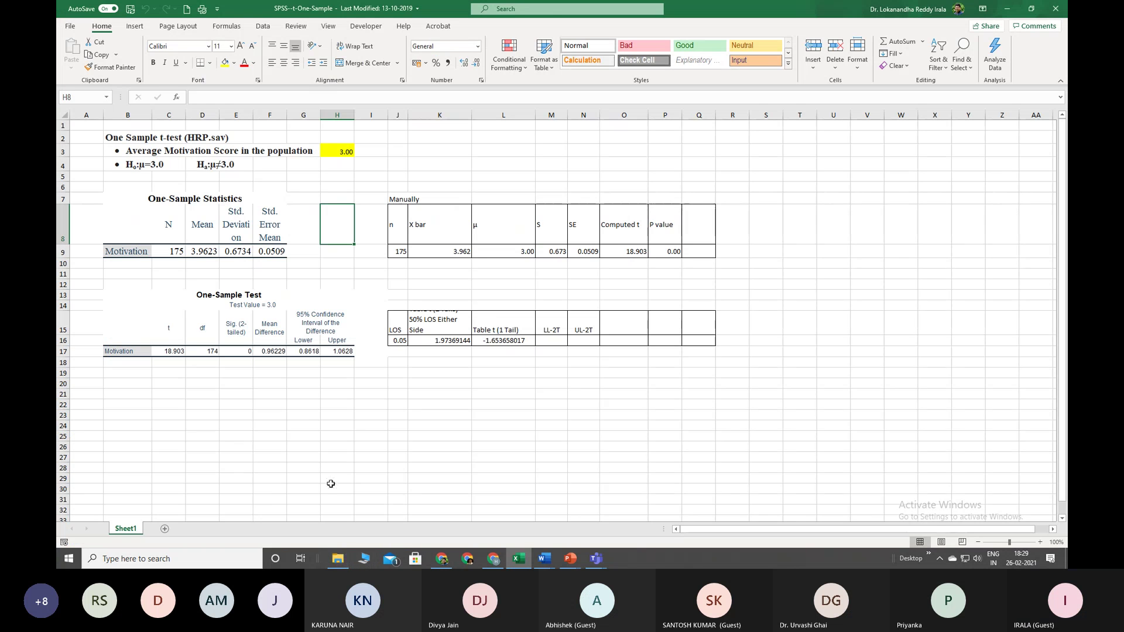
click(340, 559)
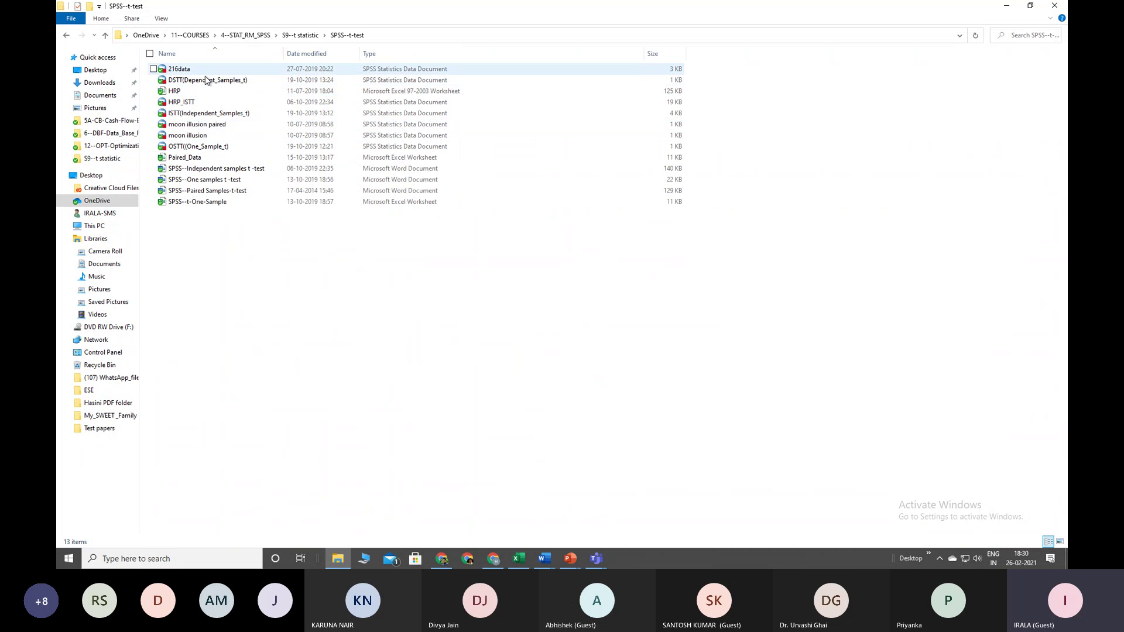
click(188, 150)
double_click(188, 148)
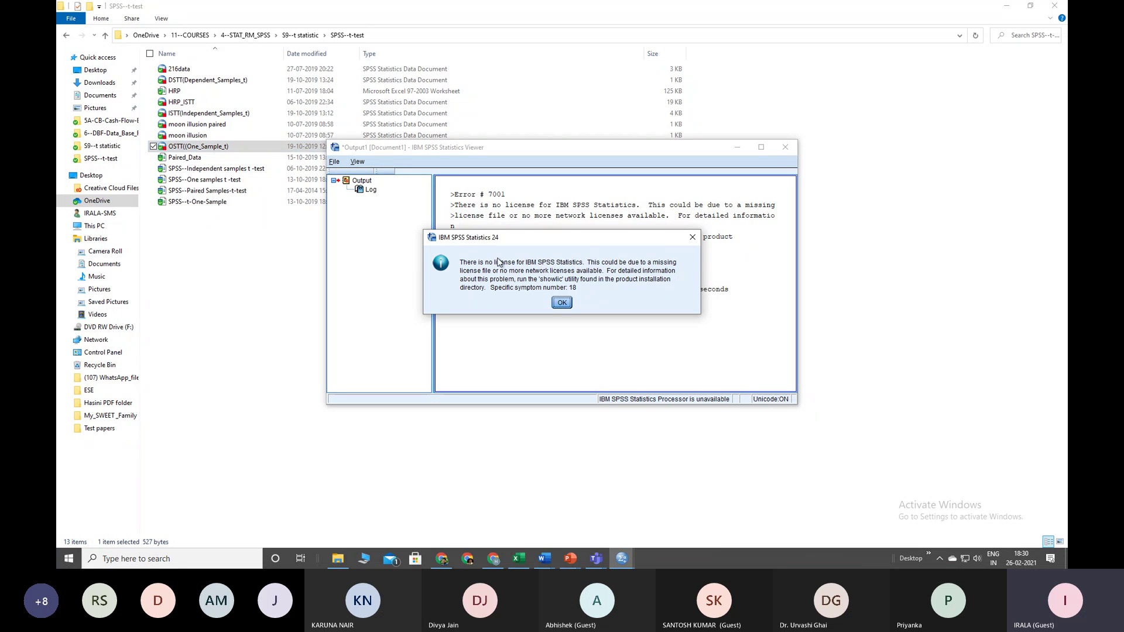
click(561, 303)
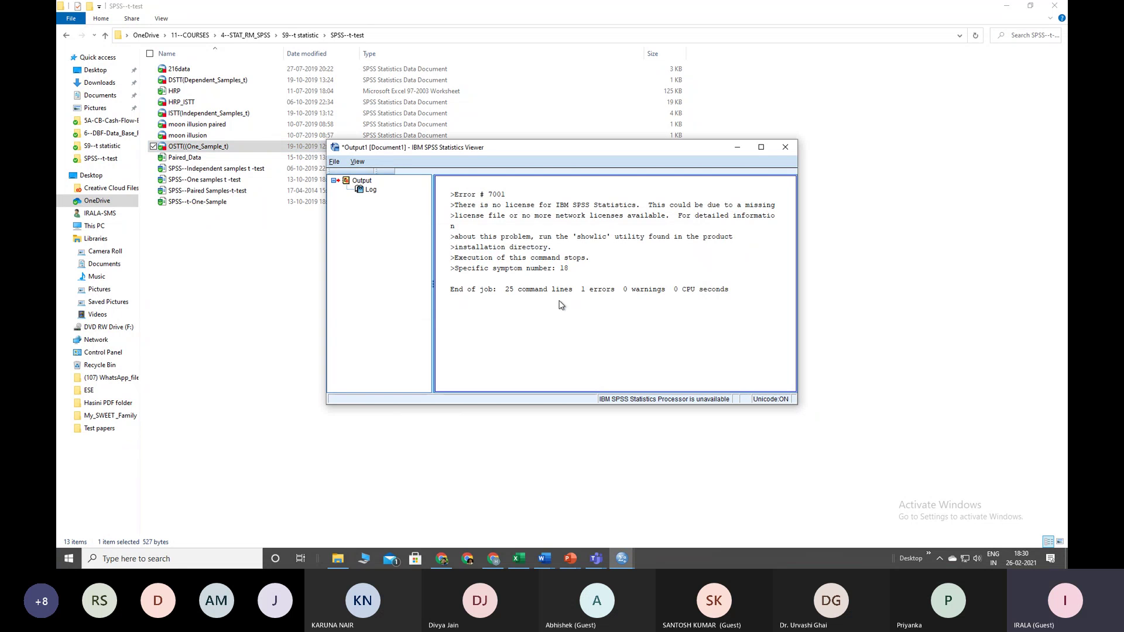
click(335, 163)
mouse_move(357, 161)
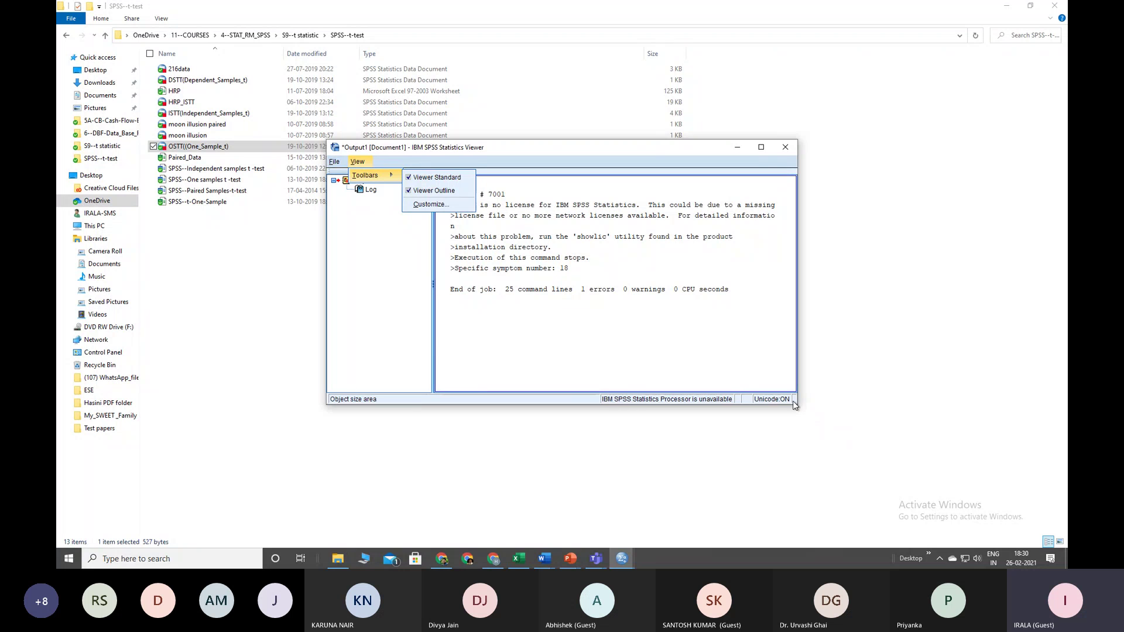
click(446, 324)
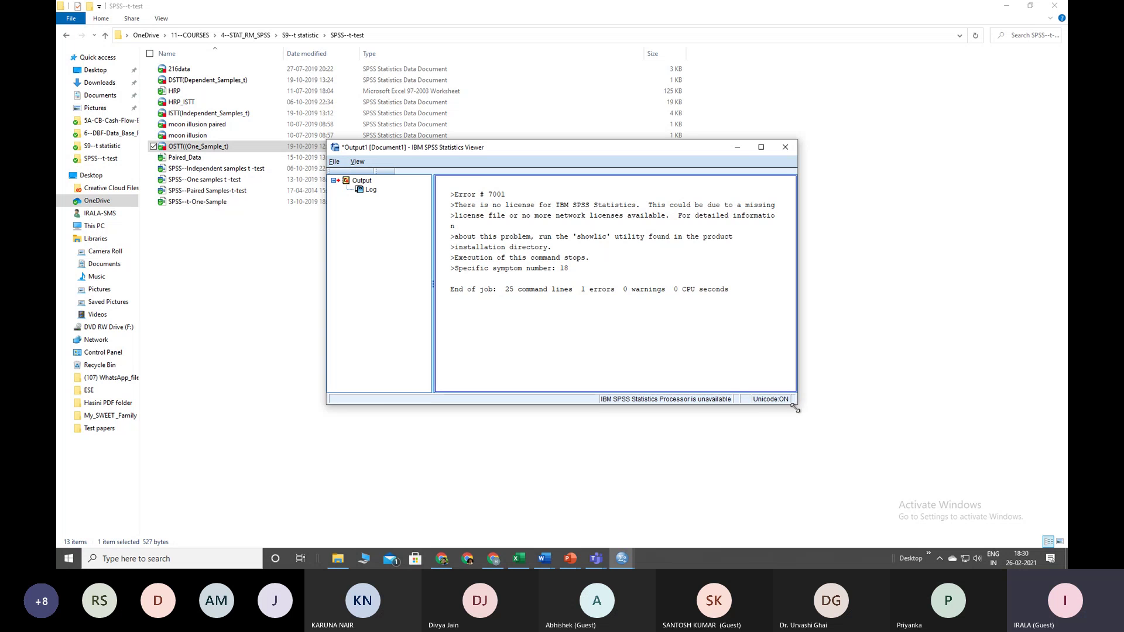
Step: Enlarge the SPSS output viewer window and close it without saving its contents
drag(800, 406, 894, 496)
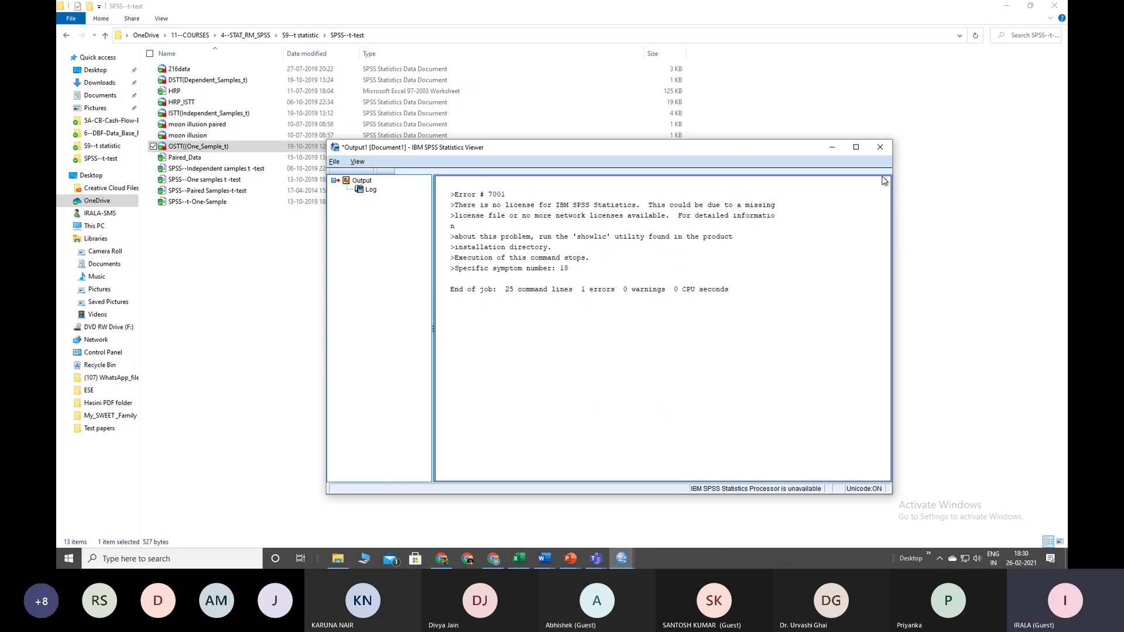
click(880, 148)
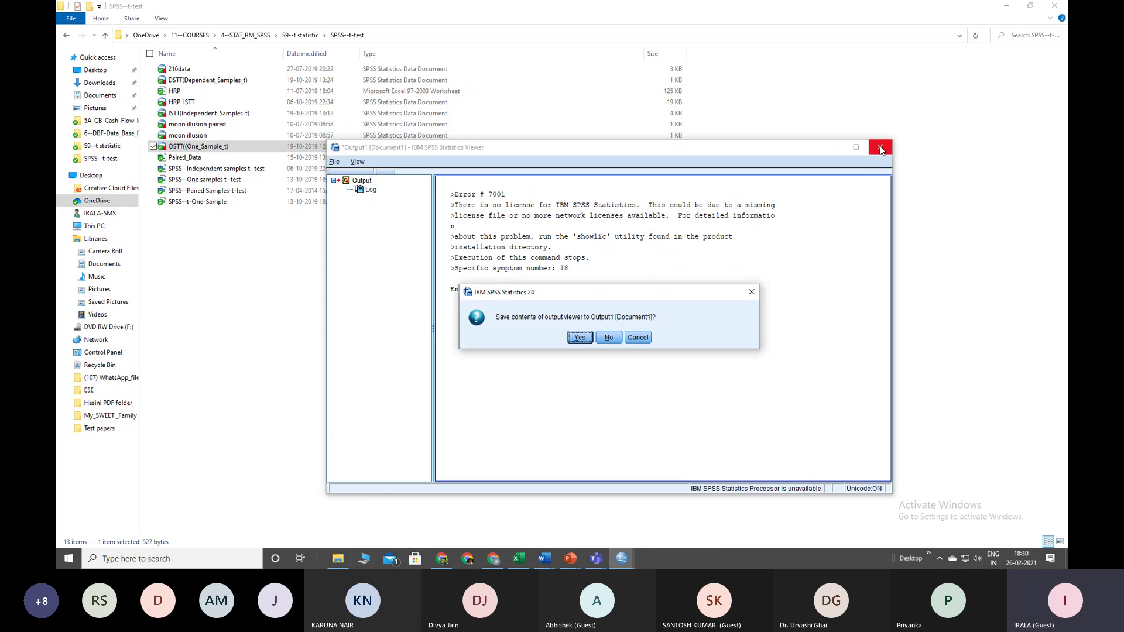
click(580, 339)
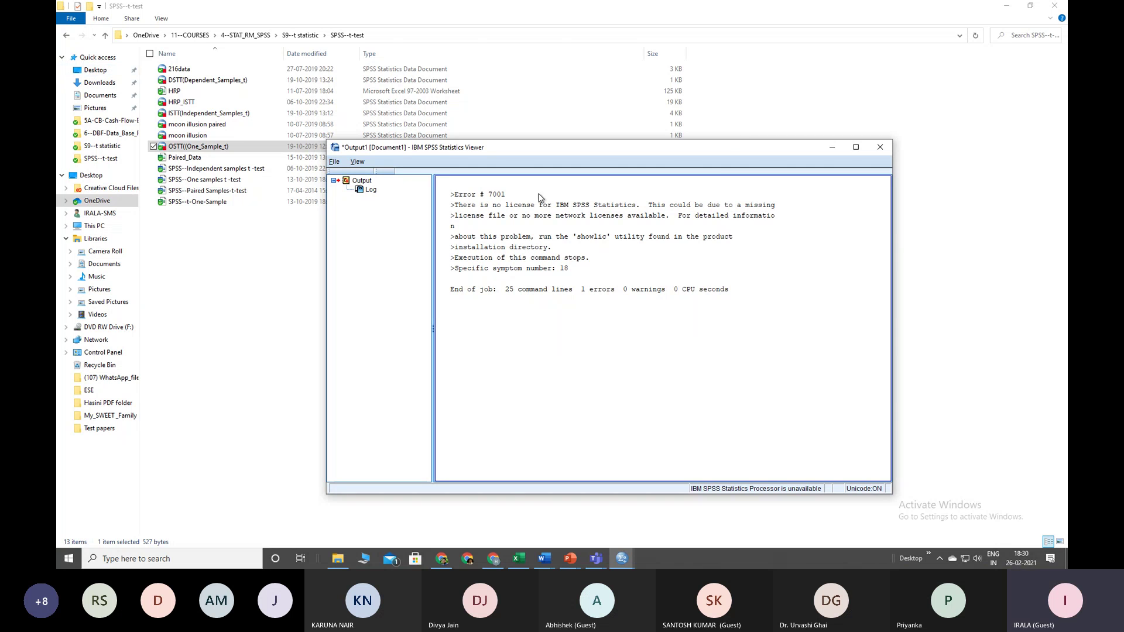
click(880, 148)
click(612, 337)
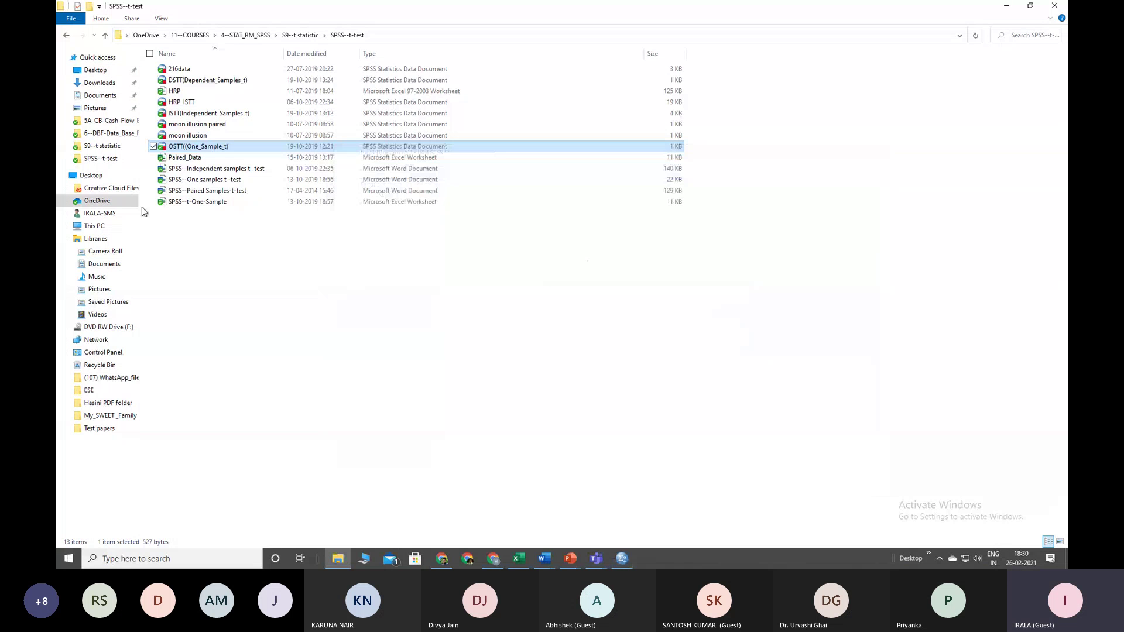
Step: Open the video "t-test-one sanple (SPSS)" from the VIDEOS folder inside S9--t statistic
click(105, 35)
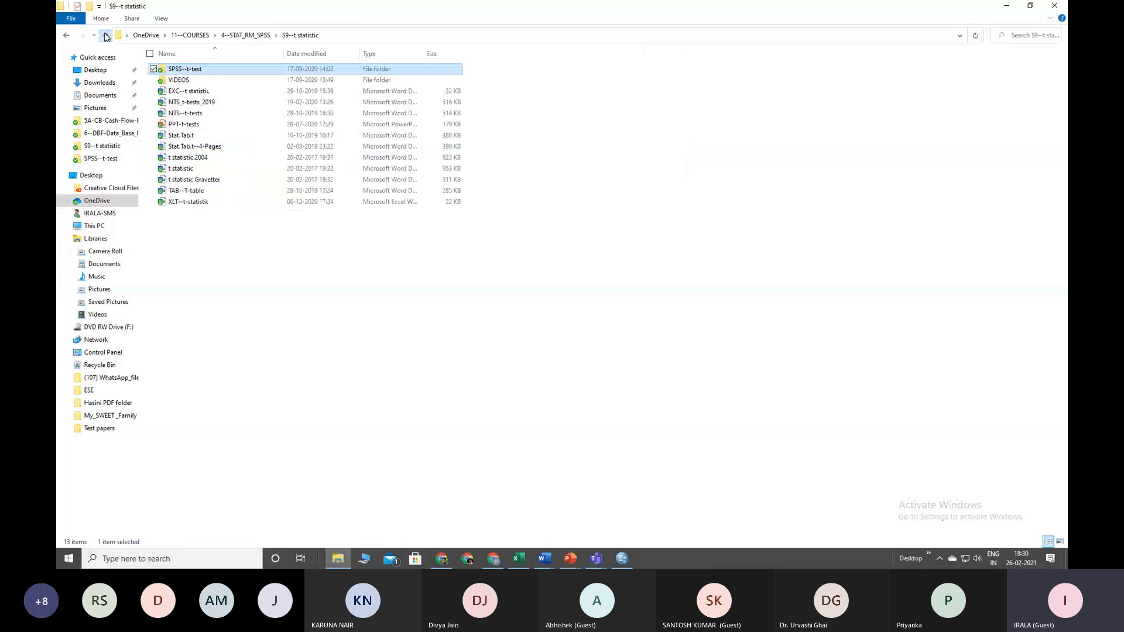
double_click(192, 82)
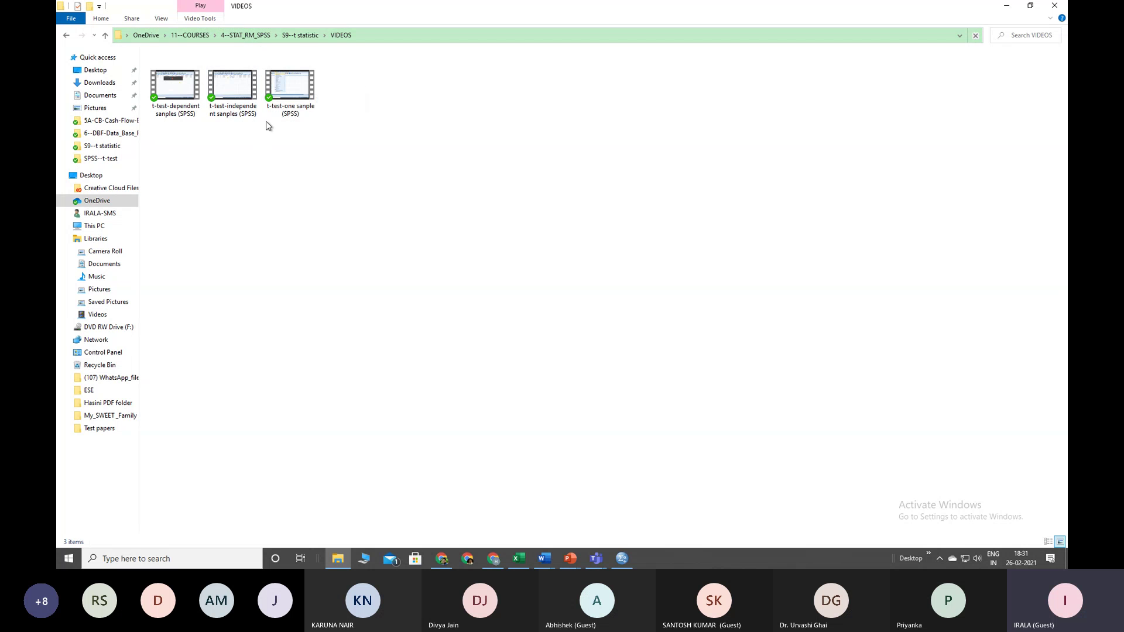
double_click(292, 85)
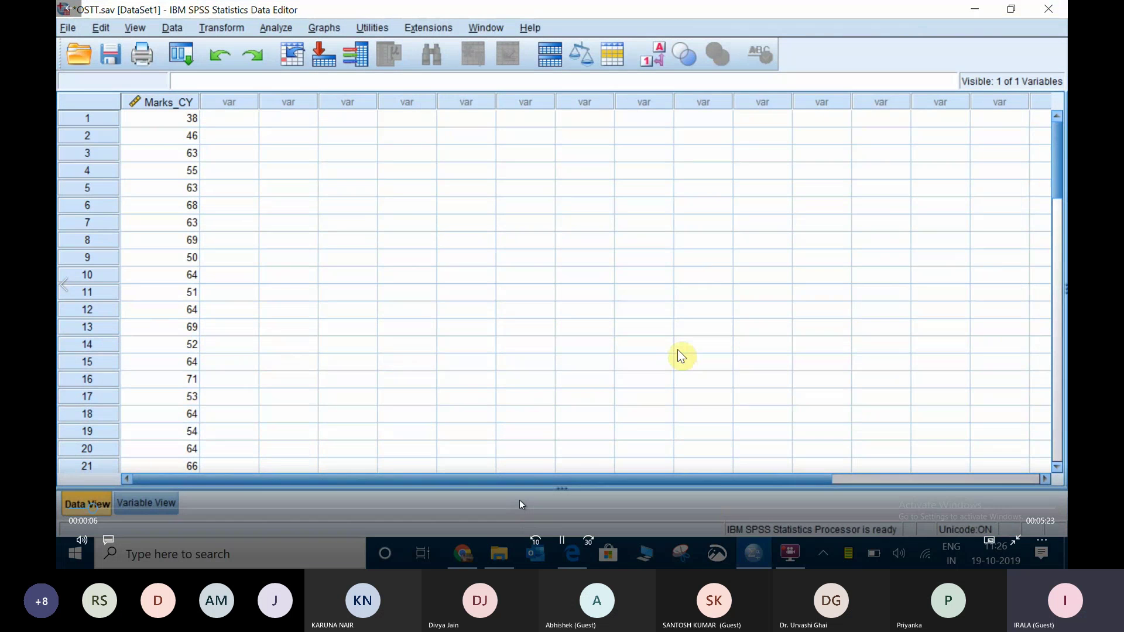
Step: Play the one-sample t-test video up to 00:00:20, pause it there and minimize the player
key(space)
key(space)
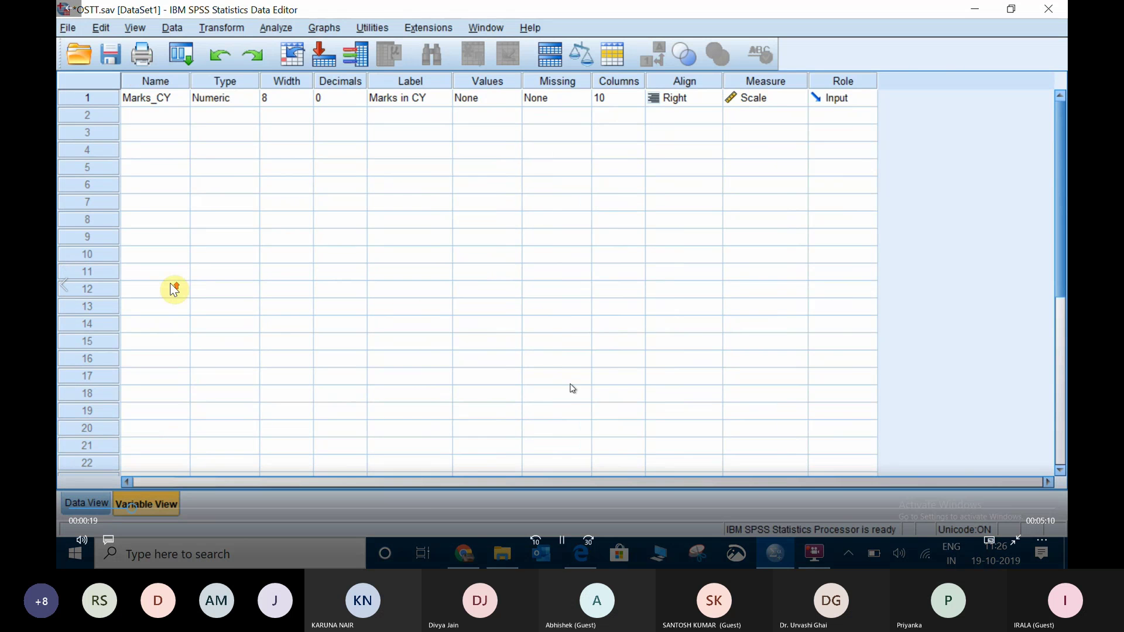
click(561, 539)
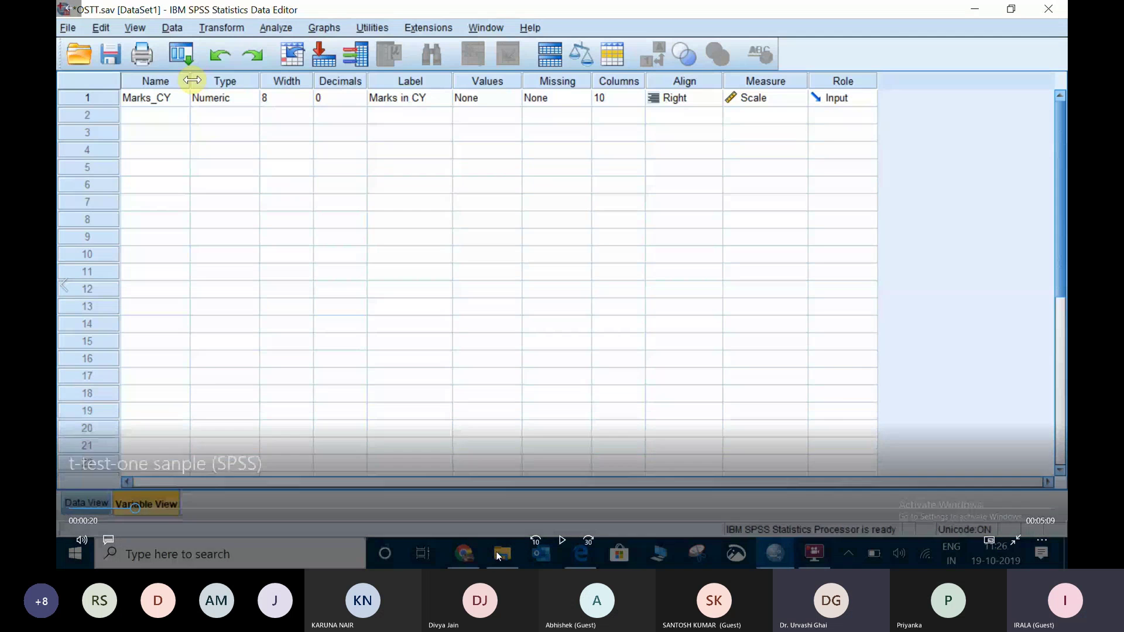
double_click(648, 407)
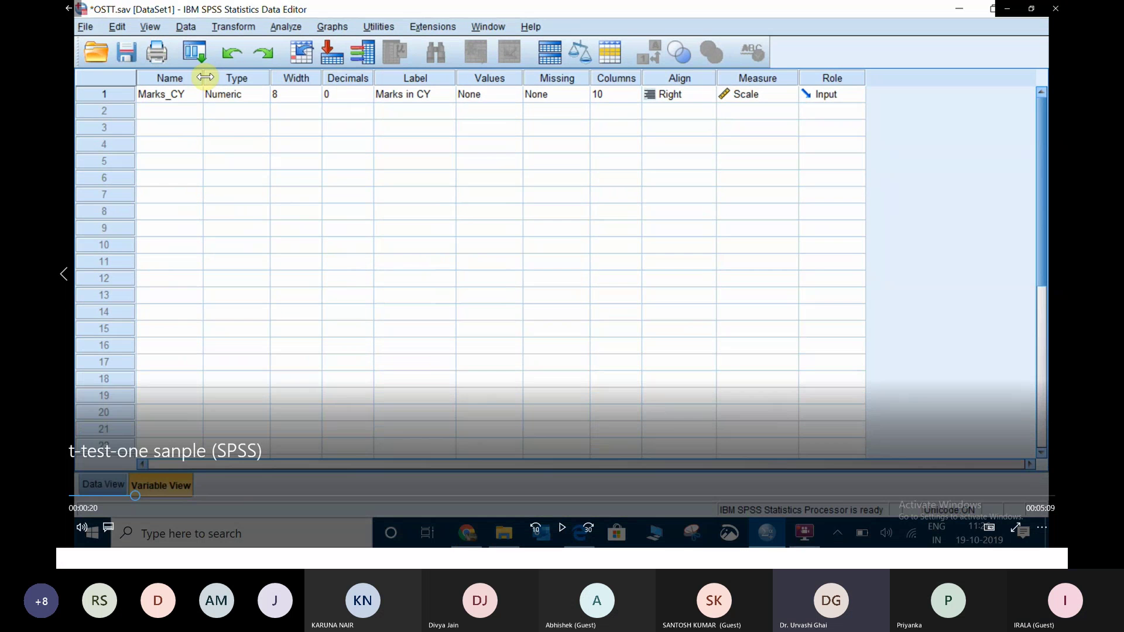
click(1008, 8)
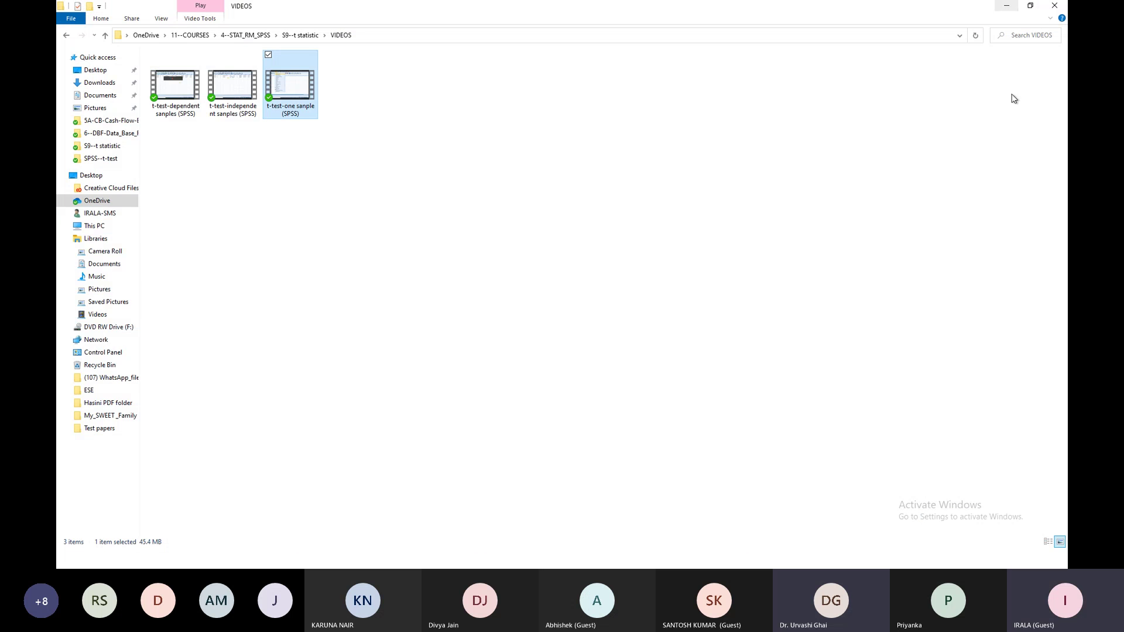
Step: Clear away File Explorer, the SPSS--t-One-Sample workbook and the slide show, and bring back the one-sample t-test video in Films & TV
click(1006, 6)
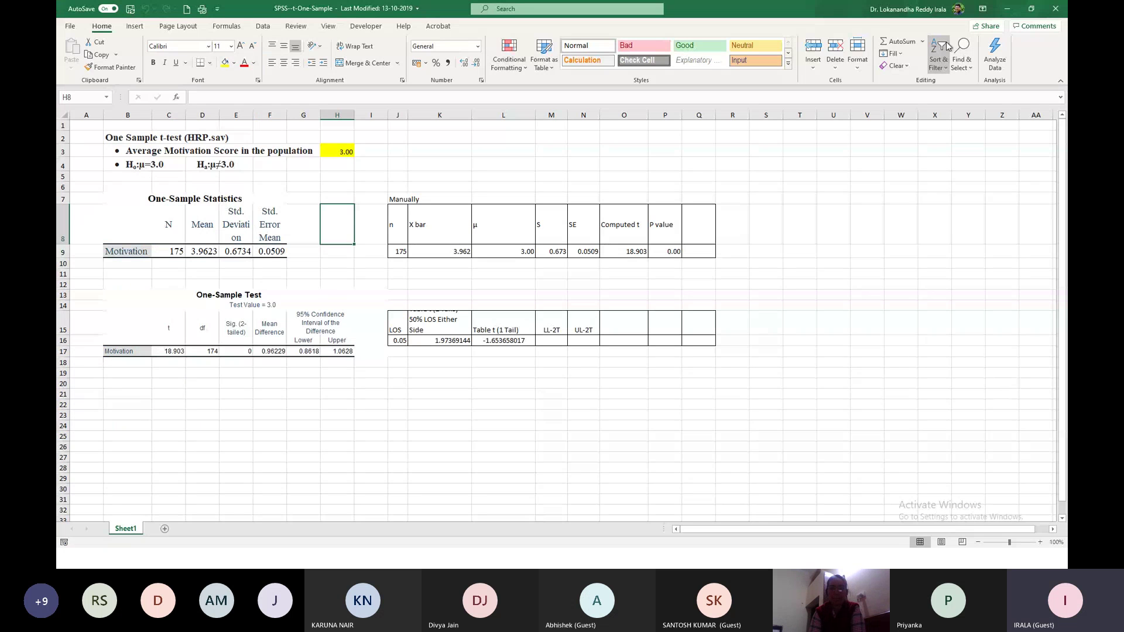
click(1056, 8)
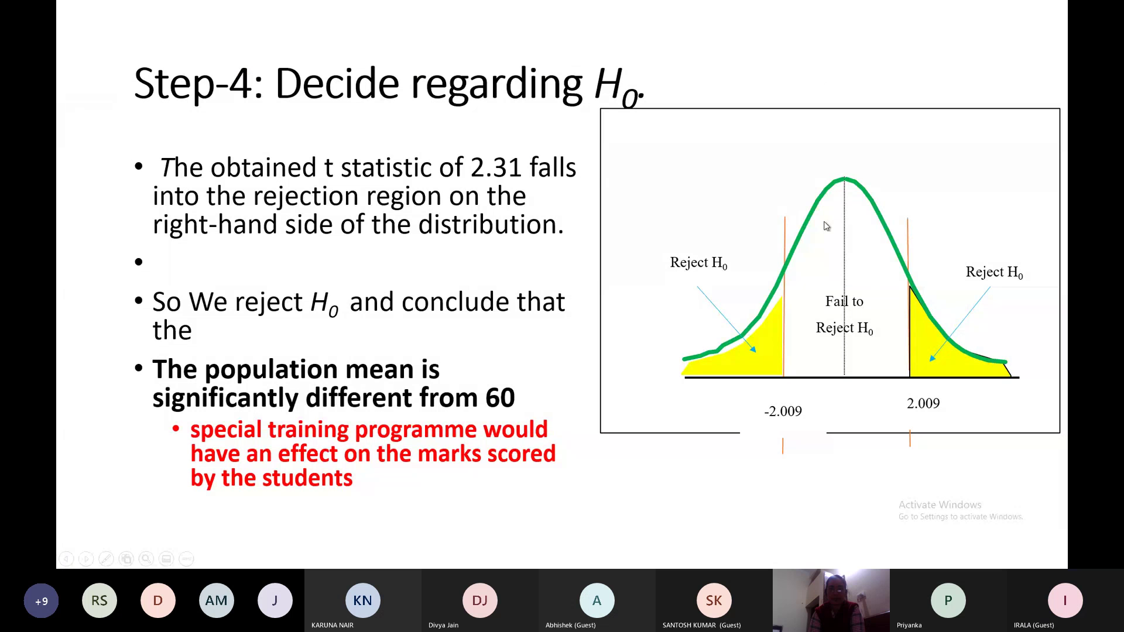
key(Escape)
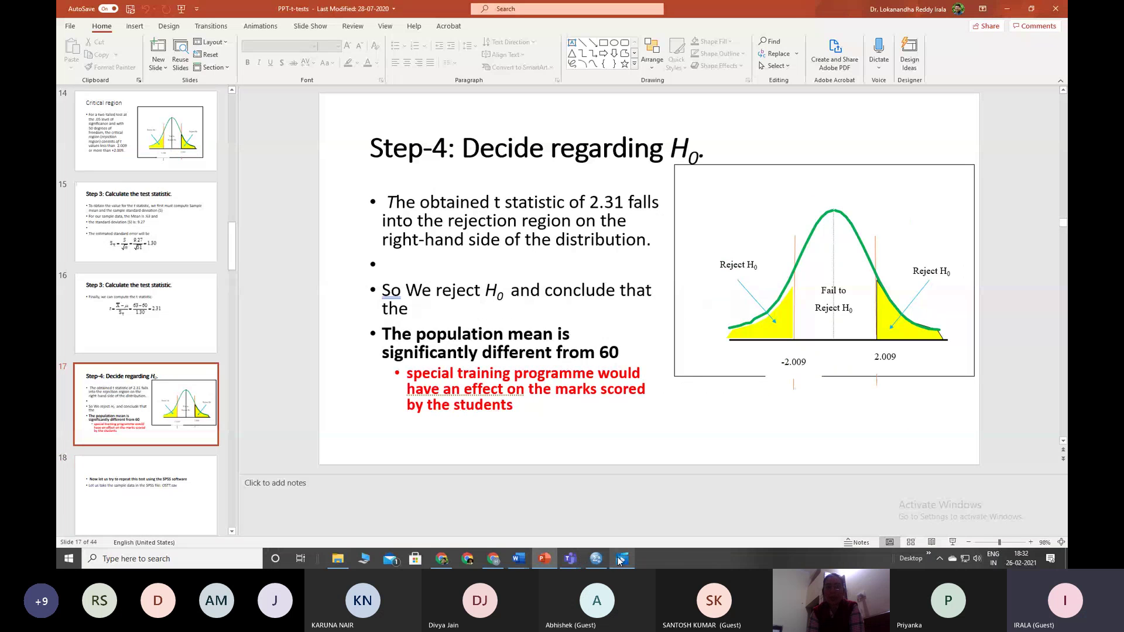
mouse_move(622, 562)
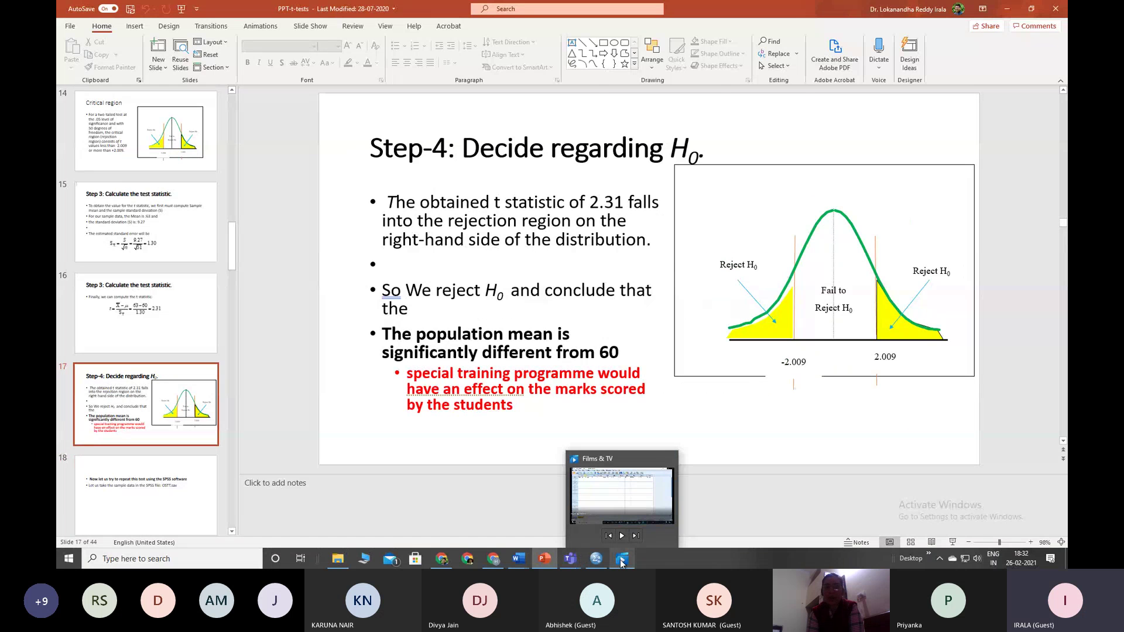
click(621, 561)
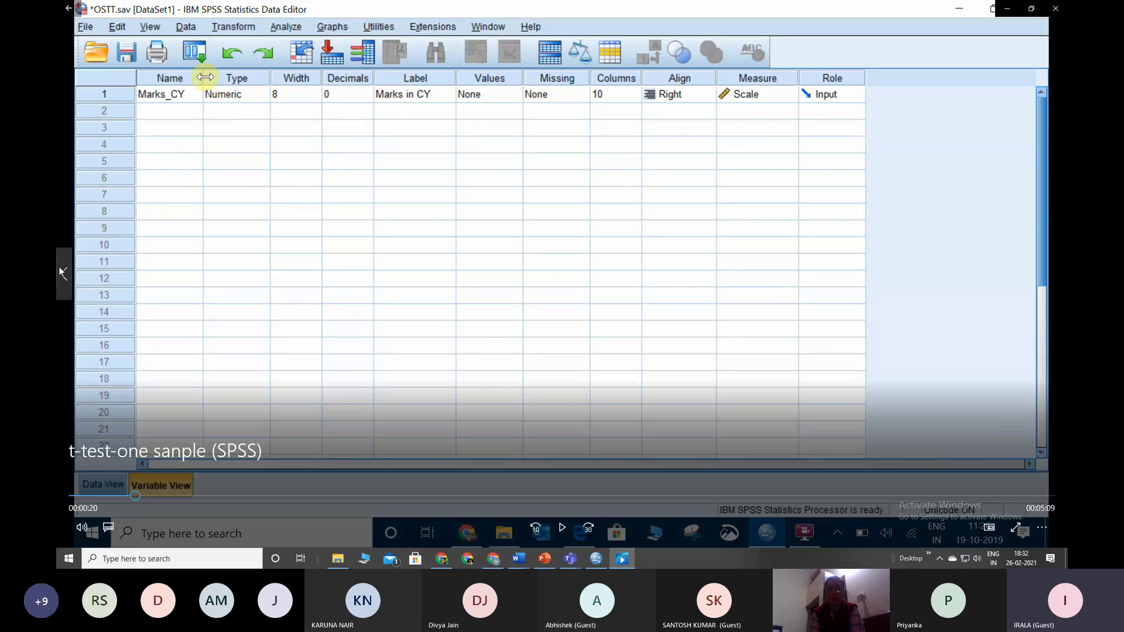
Step: Replay the one-sample t-test video from 00:00:16 and mute its sound
click(114, 496)
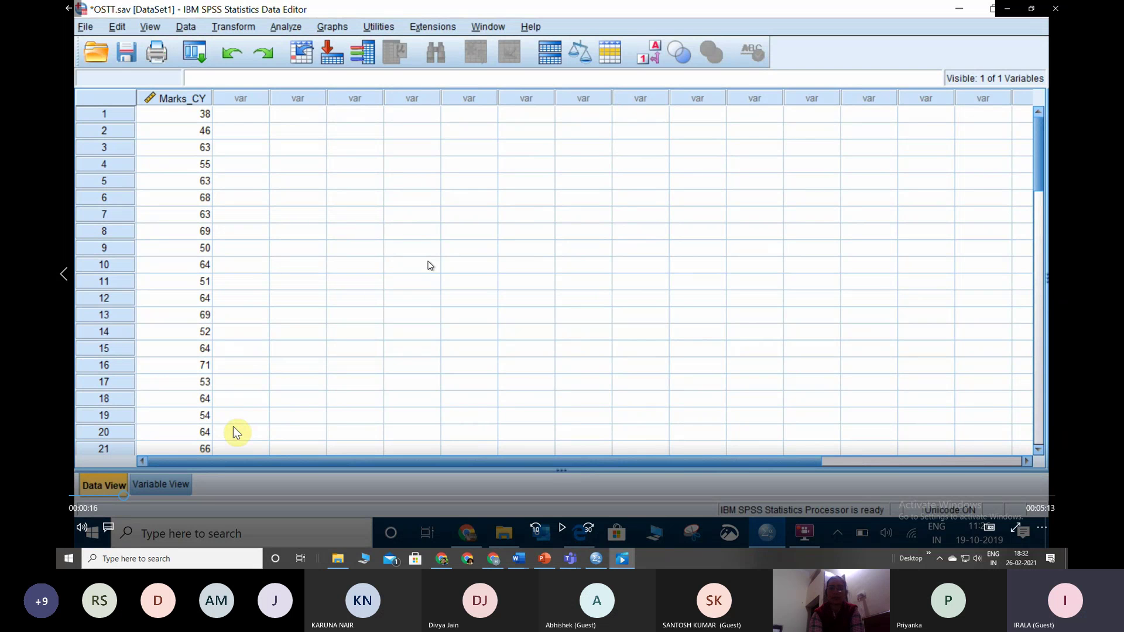
click(564, 530)
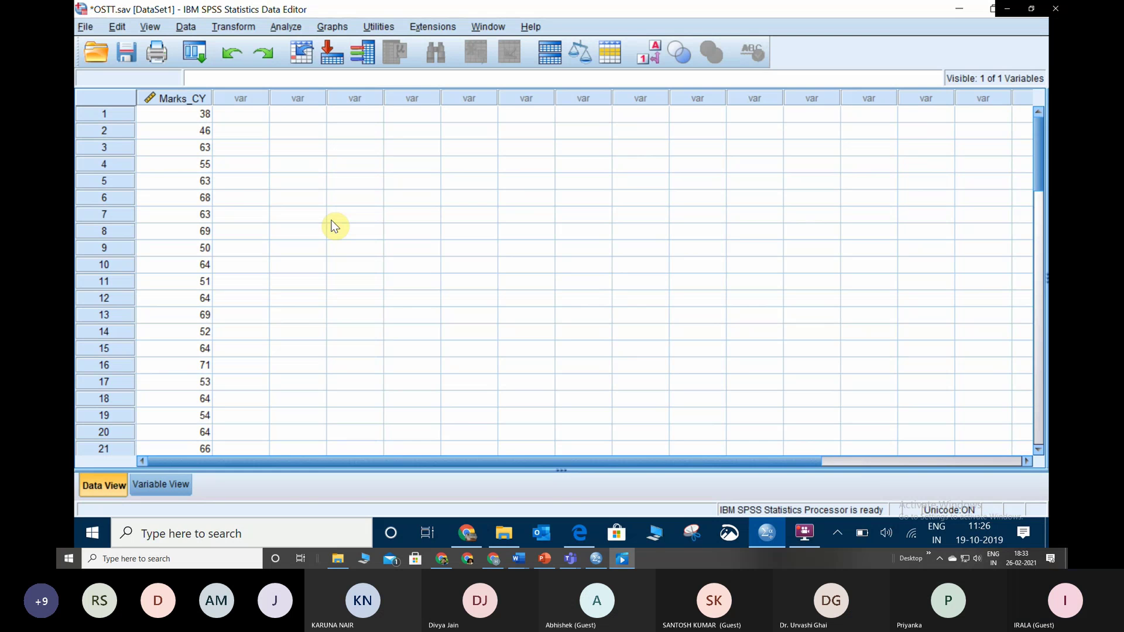
mouse_move(717, 253)
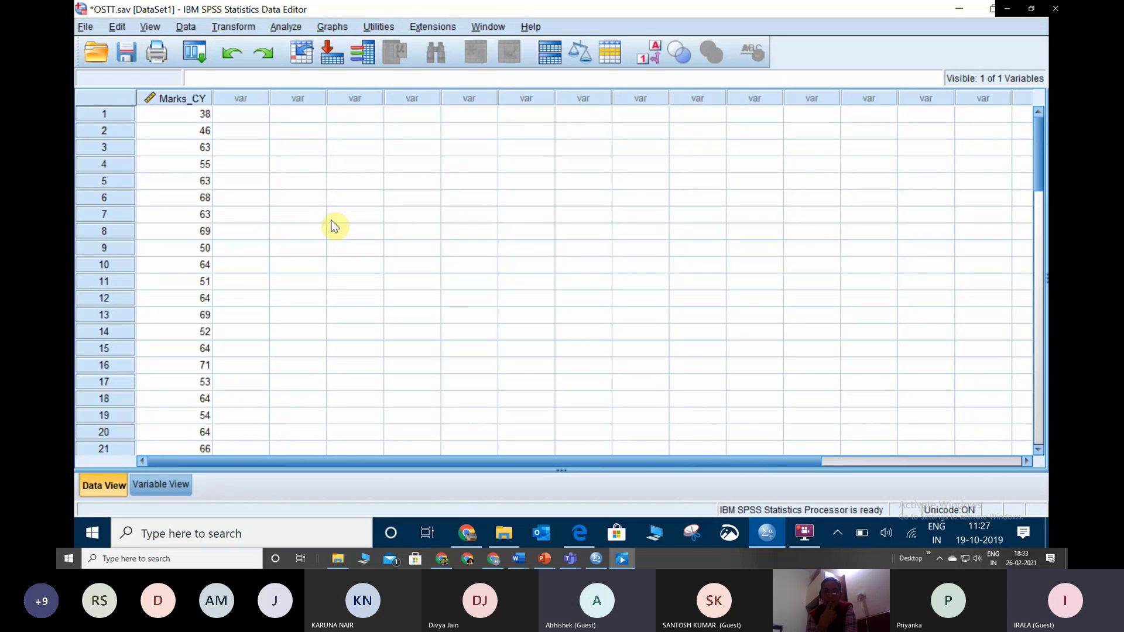
mouse_move(605, 226)
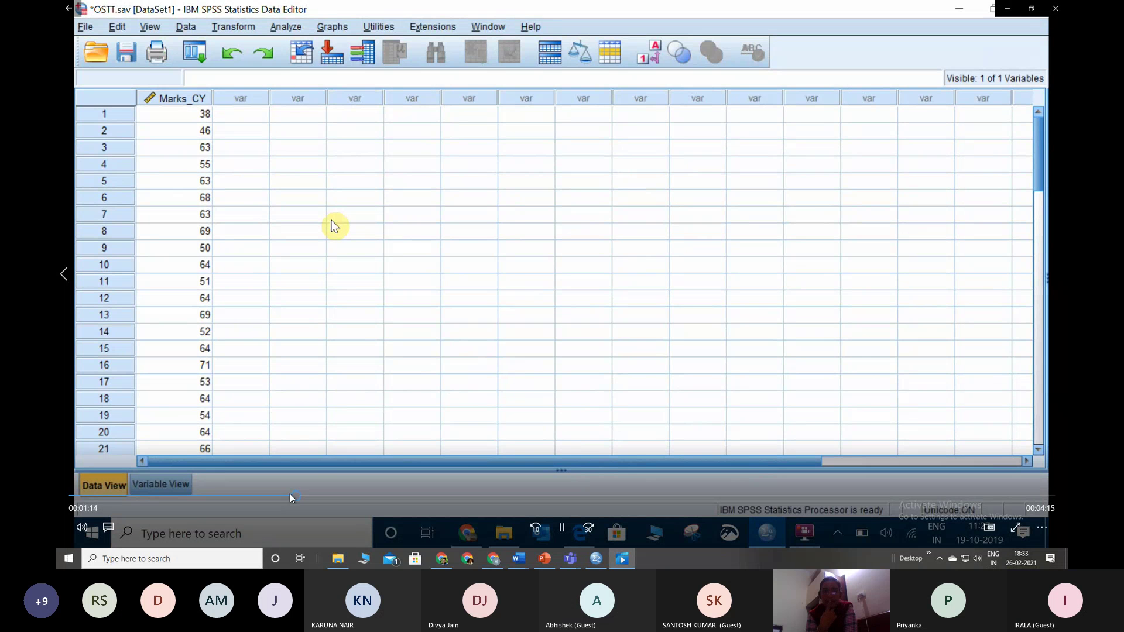
click(83, 528)
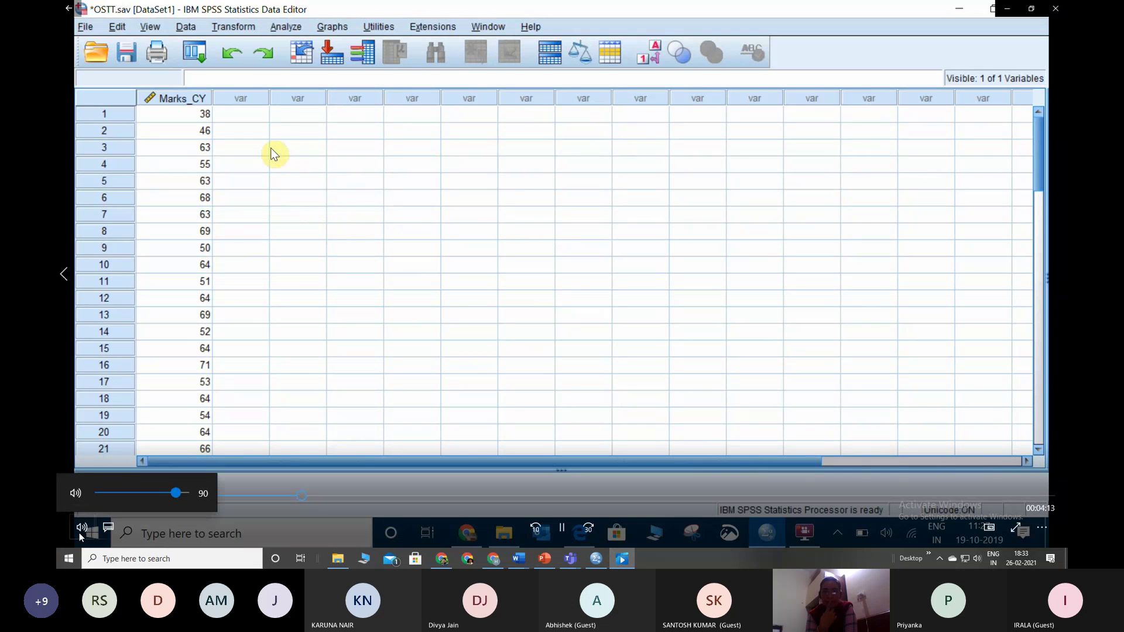
click(75, 493)
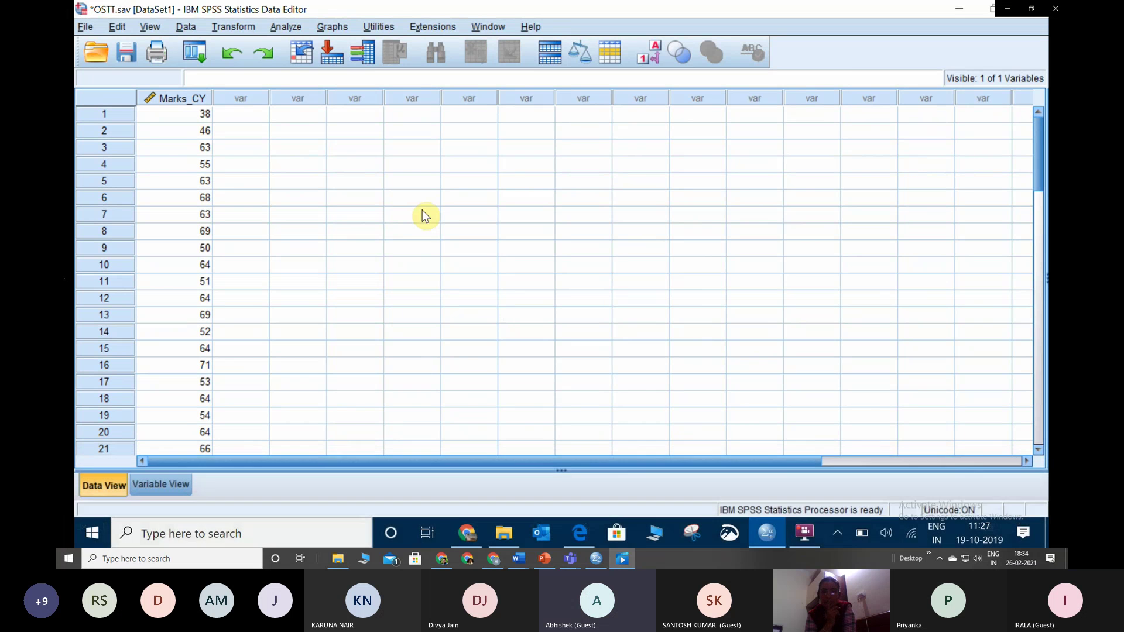
Step: Play the video through the One-Sample T Test setup for Marks in CY with test value 60, replaying part of it, and pause at 00:02:11
mouse_move(434, 447)
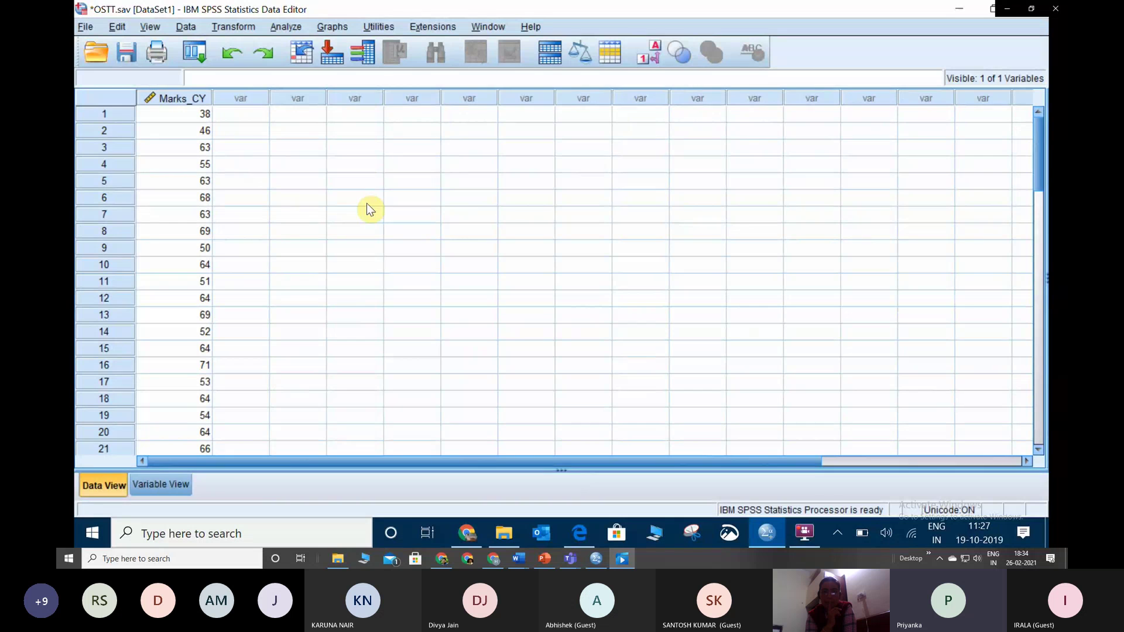
click(288, 26)
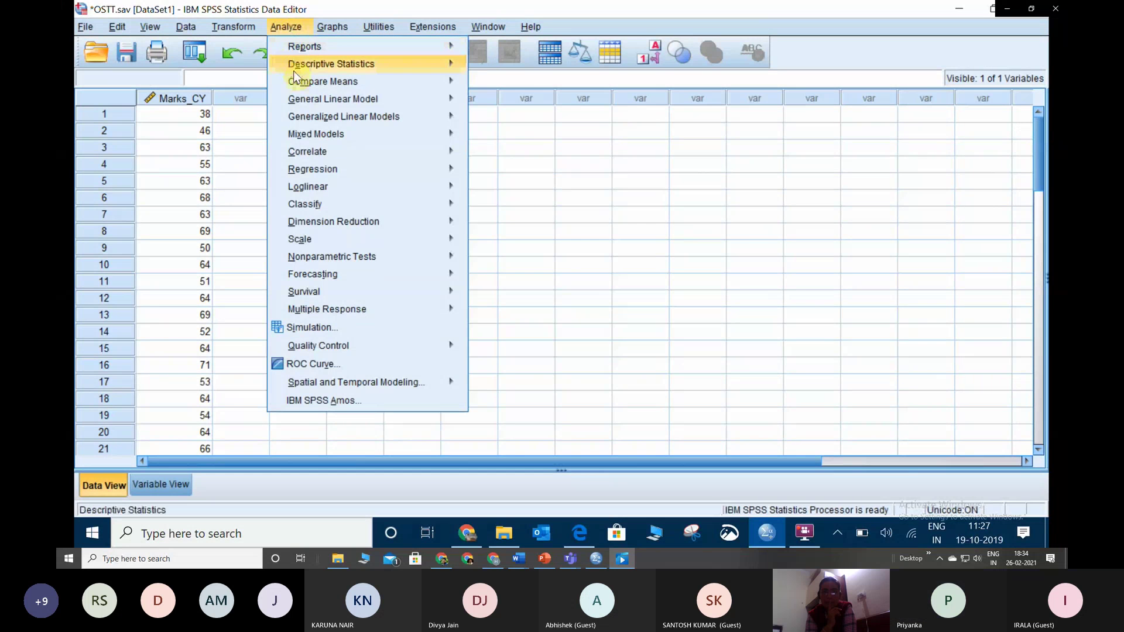
mouse_move(298, 84)
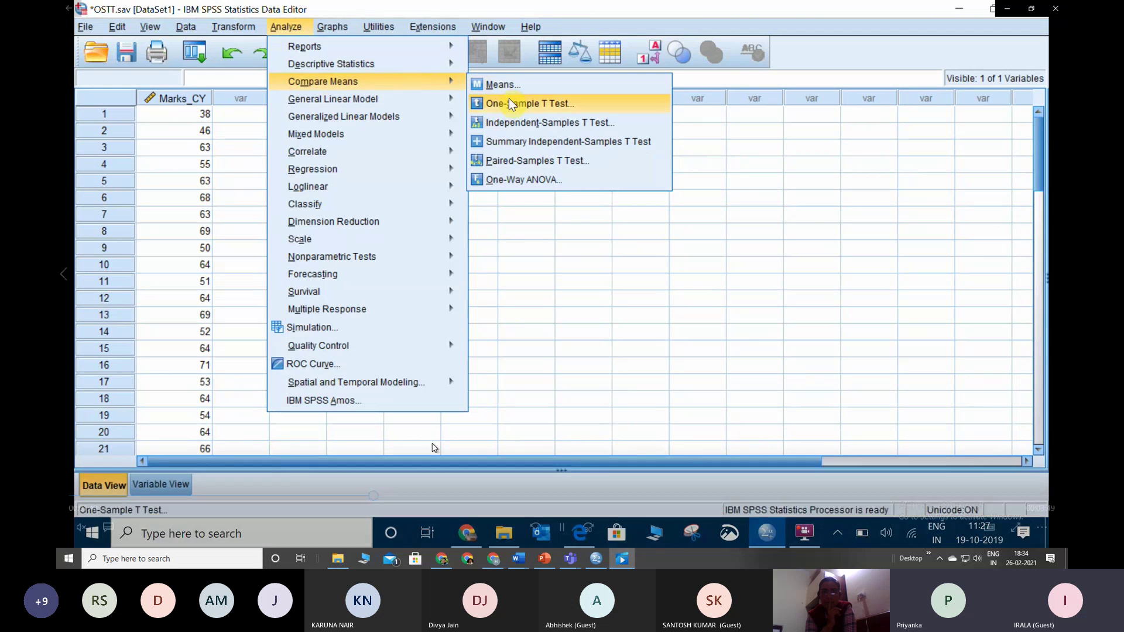
click(515, 104)
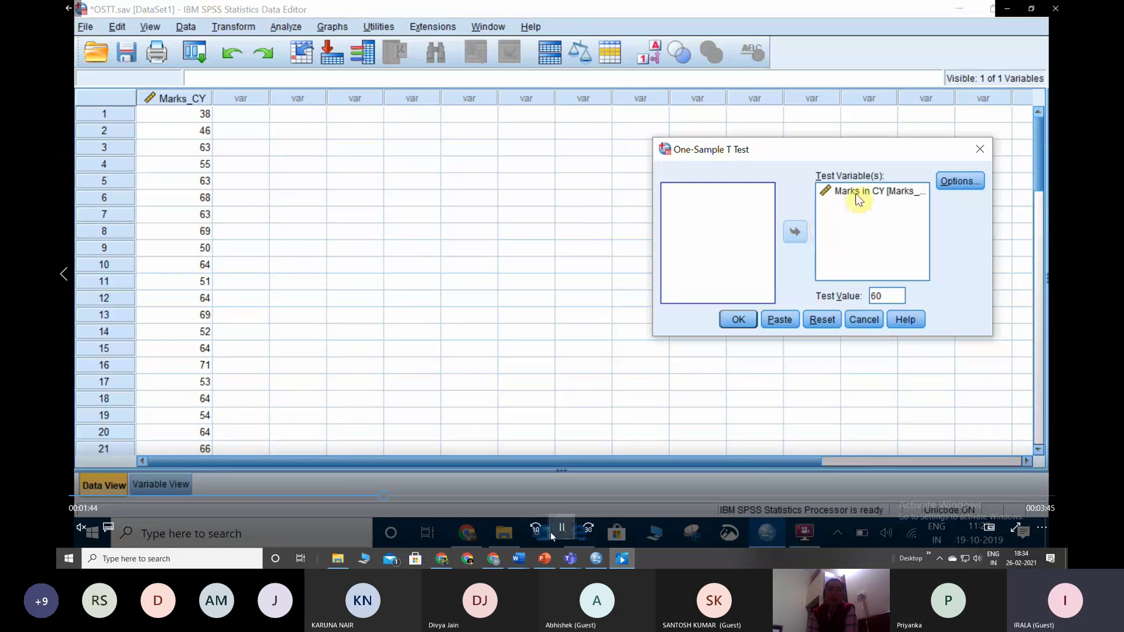
click(357, 496)
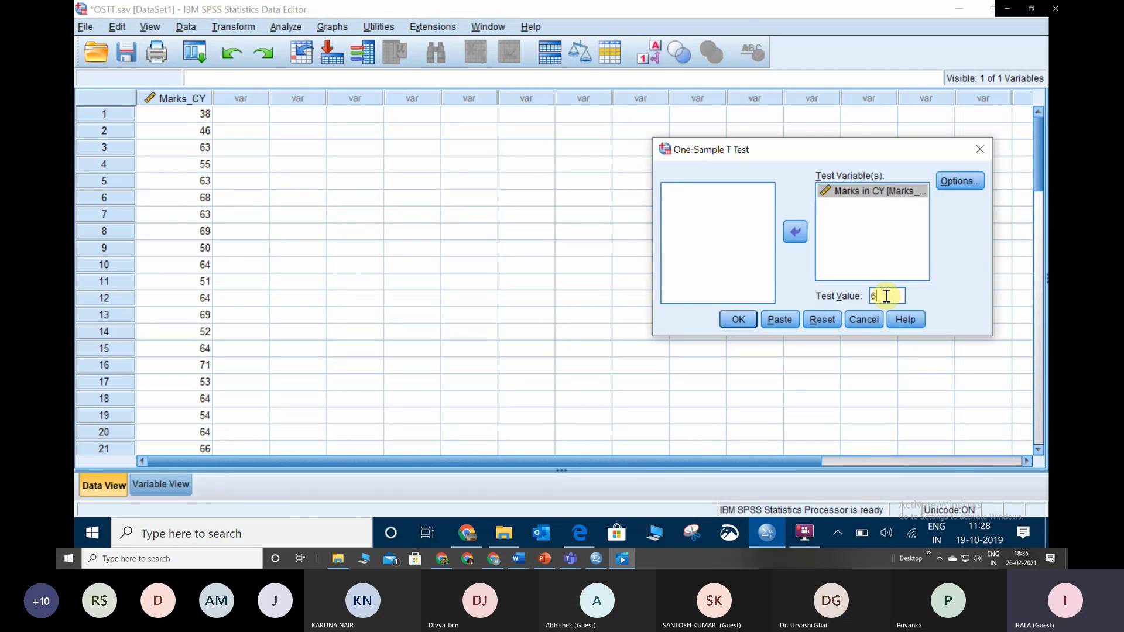
mouse_move(752, 434)
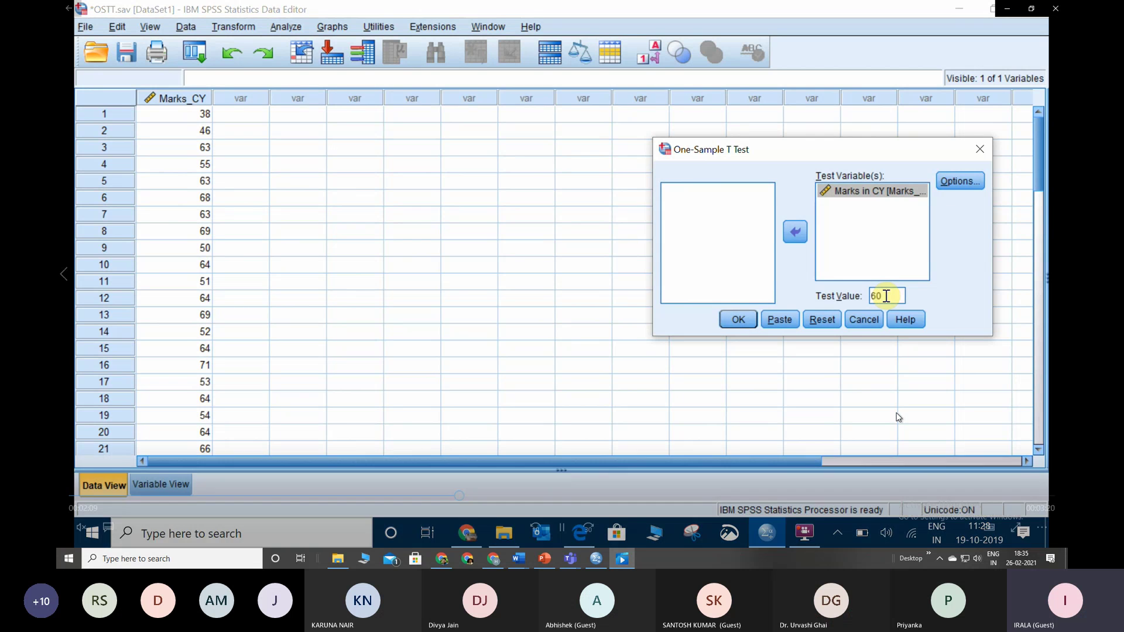
click(748, 432)
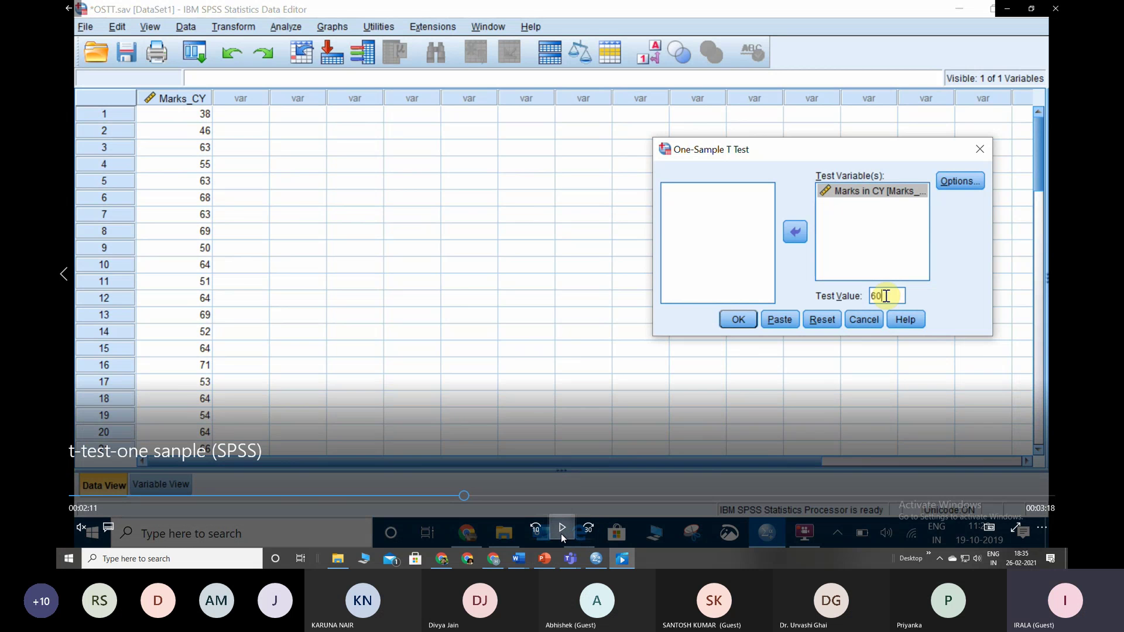
Step: Continue the video through running the t-test and pause at 00:02:29 on the One-Sample Statistics output
click(561, 534)
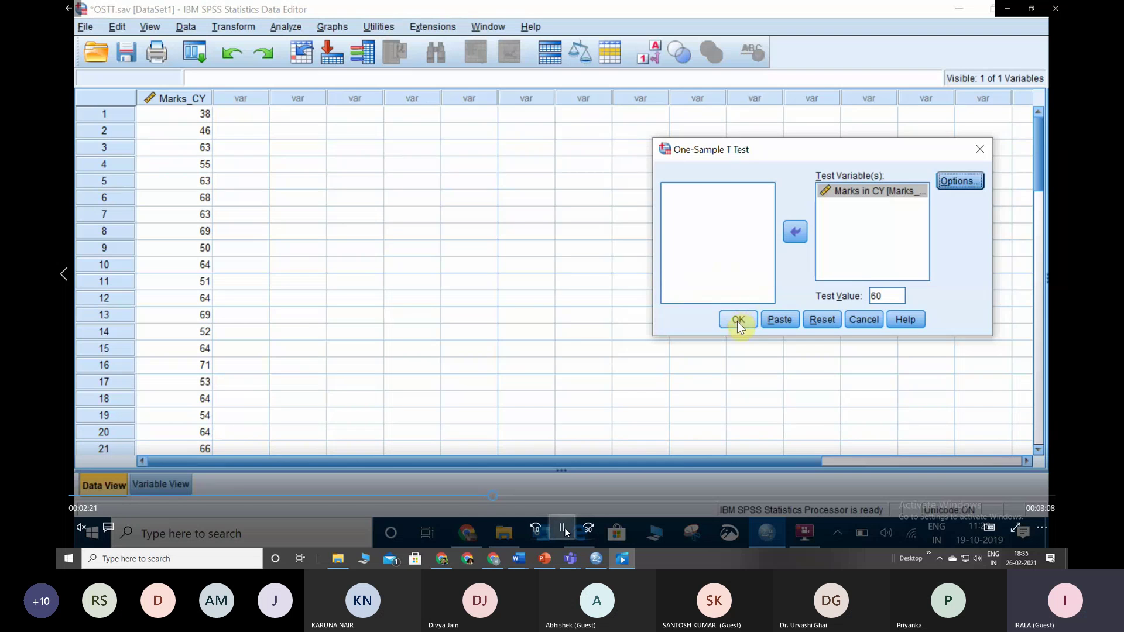
click(564, 530)
click(564, 530)
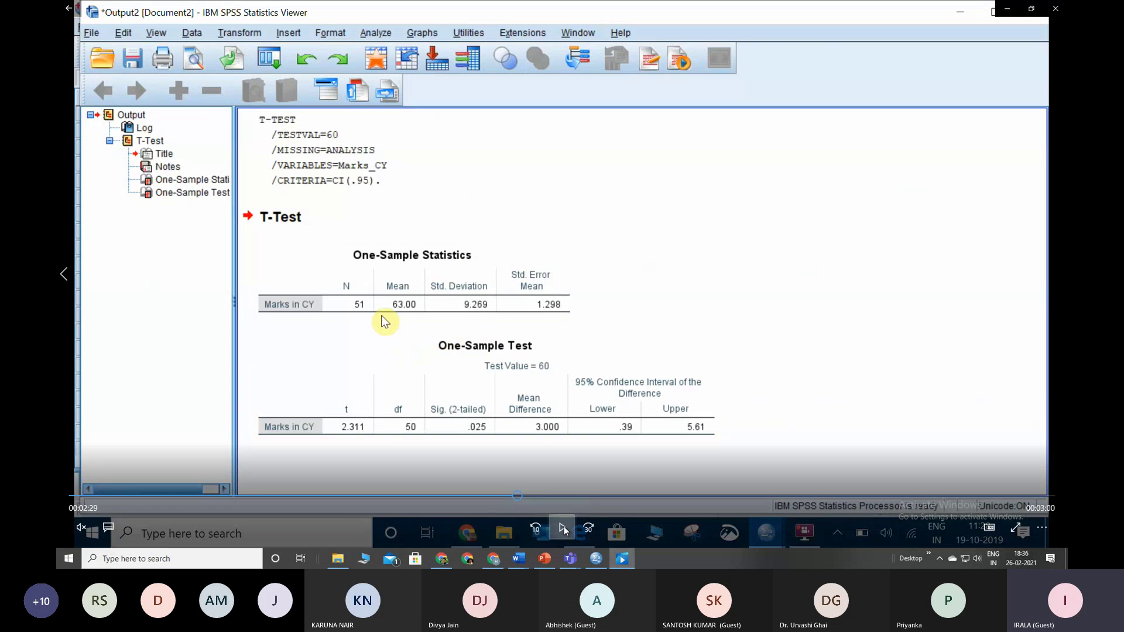
click(563, 530)
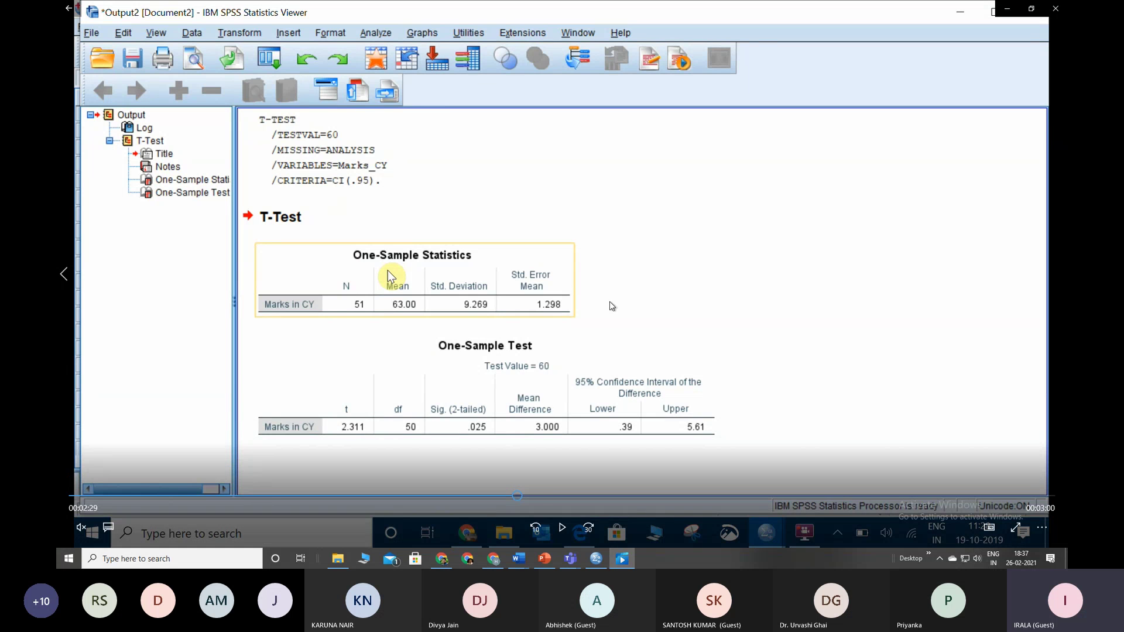
Step: Resume the video through the explanation of the statistics table and pause it at 00:03:14 on the One-Sample Test table
click(562, 528)
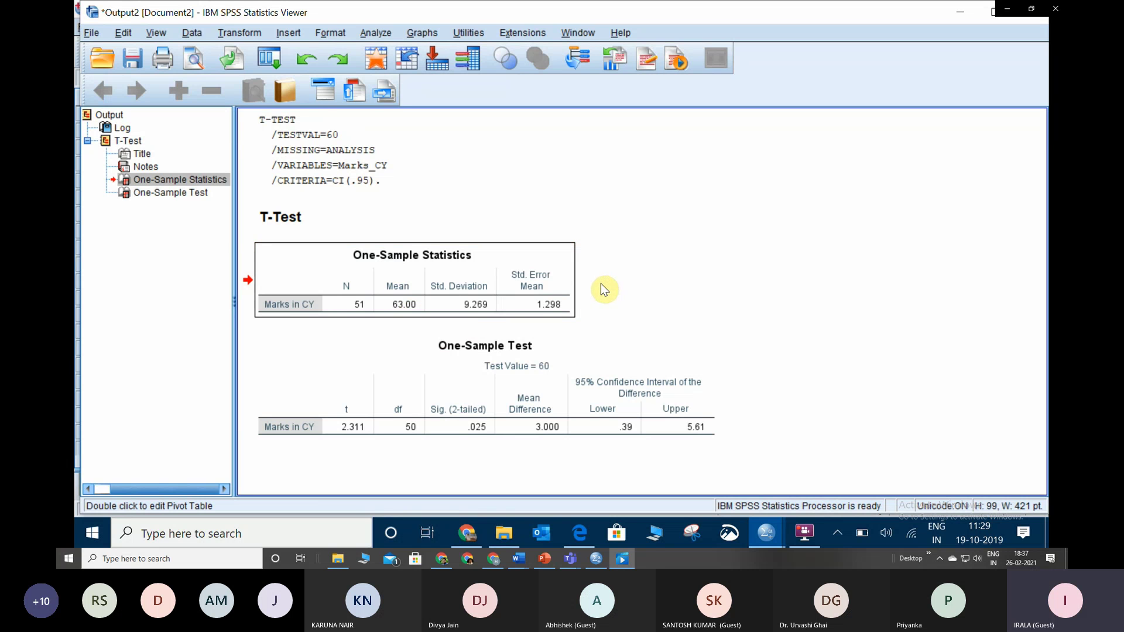
mouse_move(484, 513)
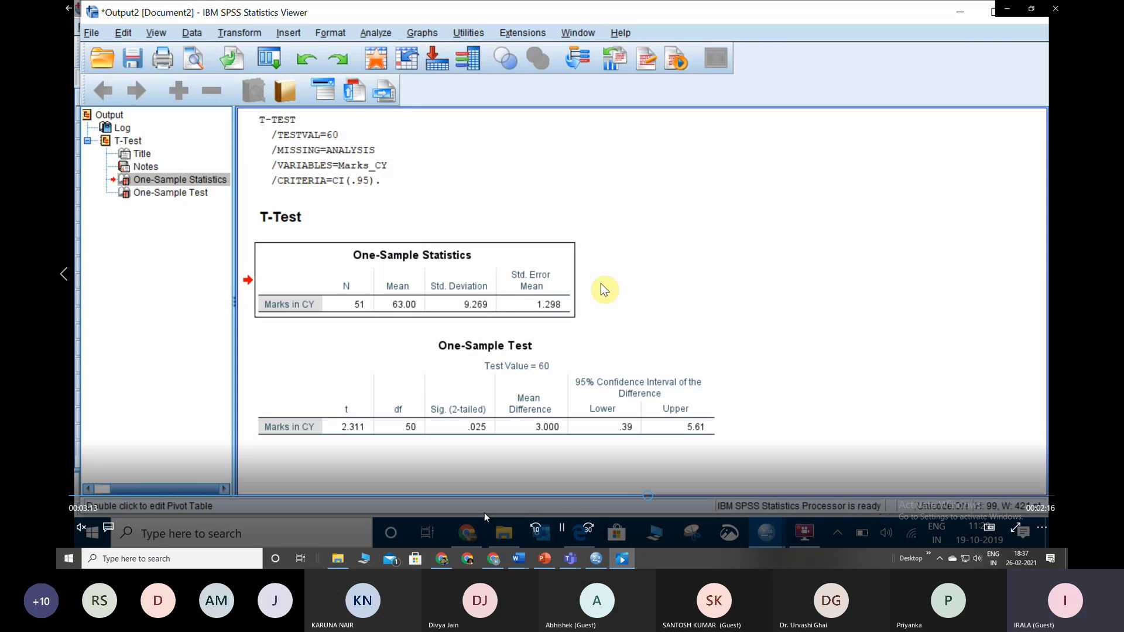
click(564, 531)
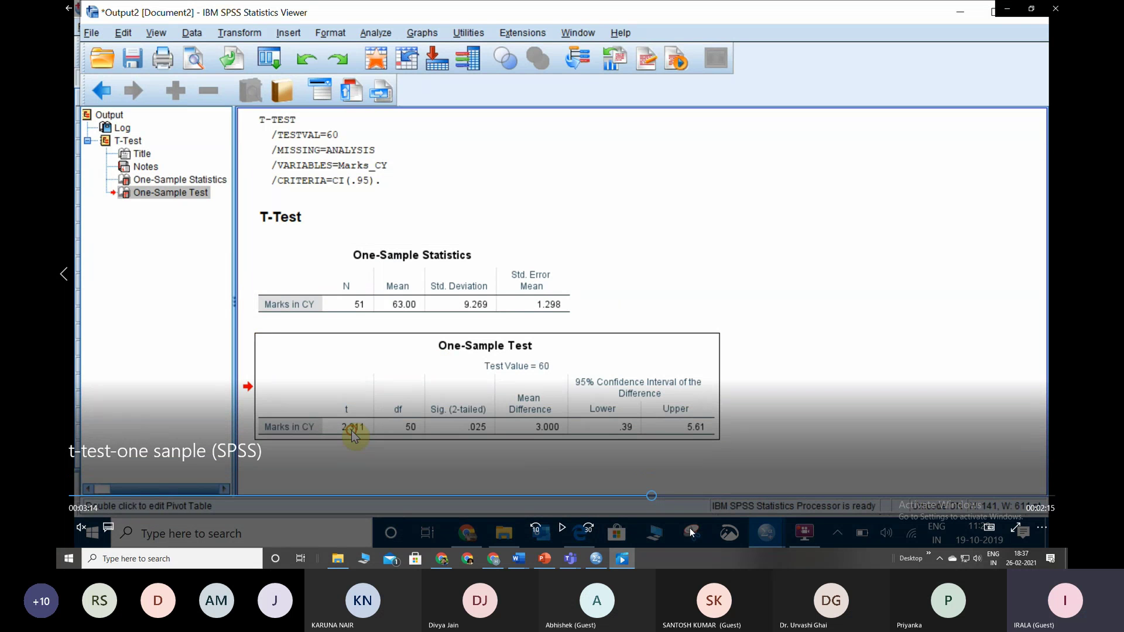
Step: Switch to the PPT-t-tests presentation in PowerPoint and find slide 16 with the manual t statistic calculation
click(545, 560)
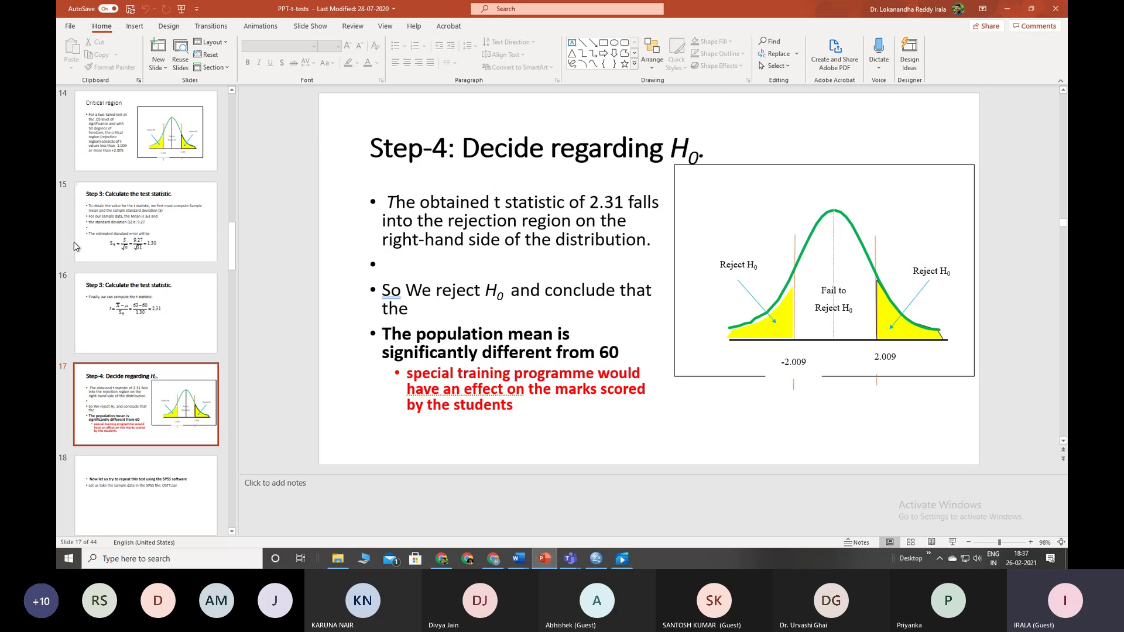
scroll(164, 294, up, 5)
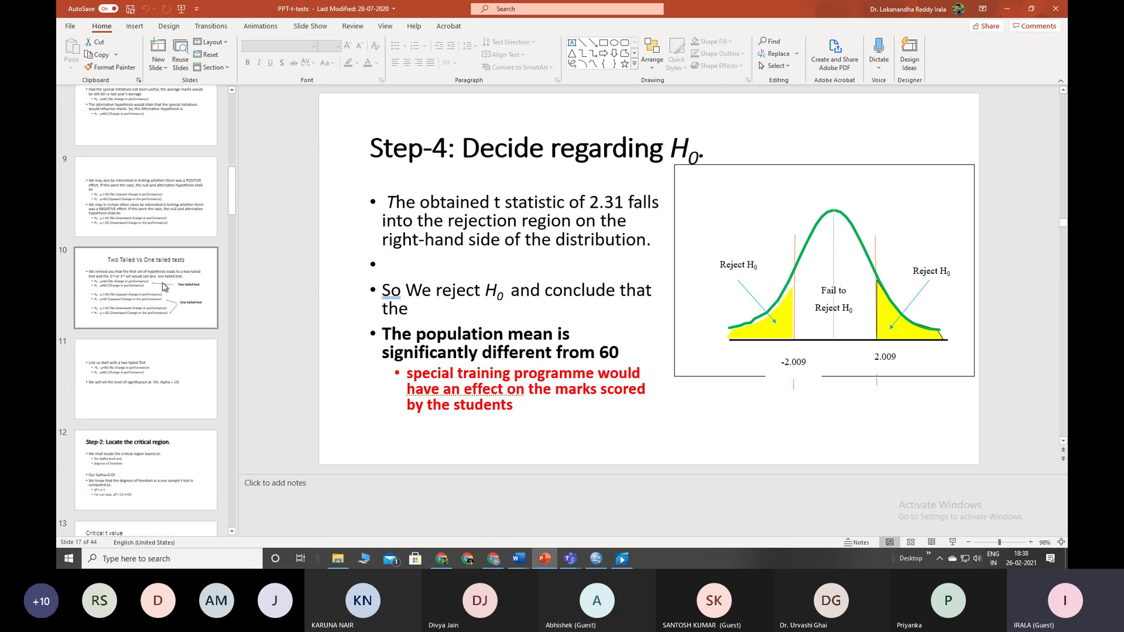
scroll(174, 370, down, 3)
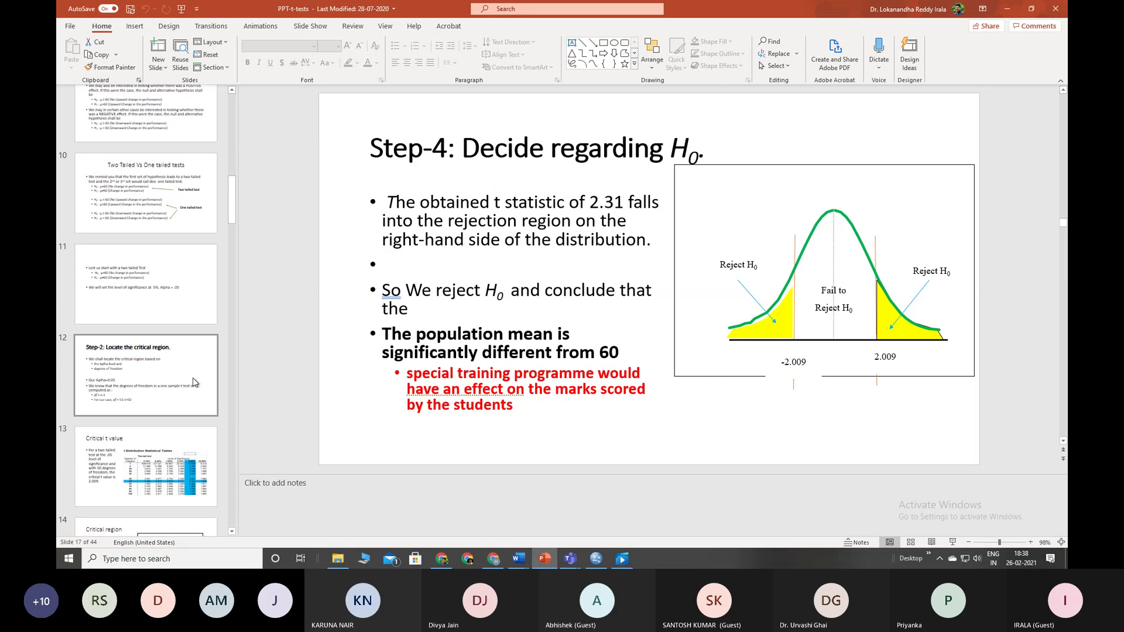
scroll(174, 370, down, 5)
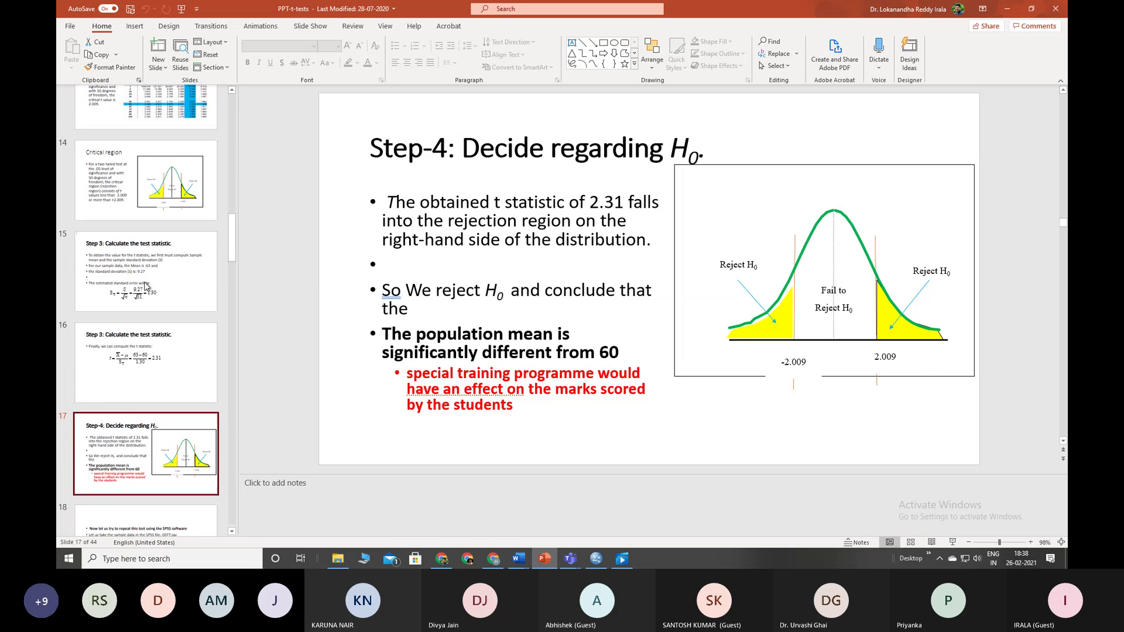
click(140, 224)
scroll(157, 316, down, 3)
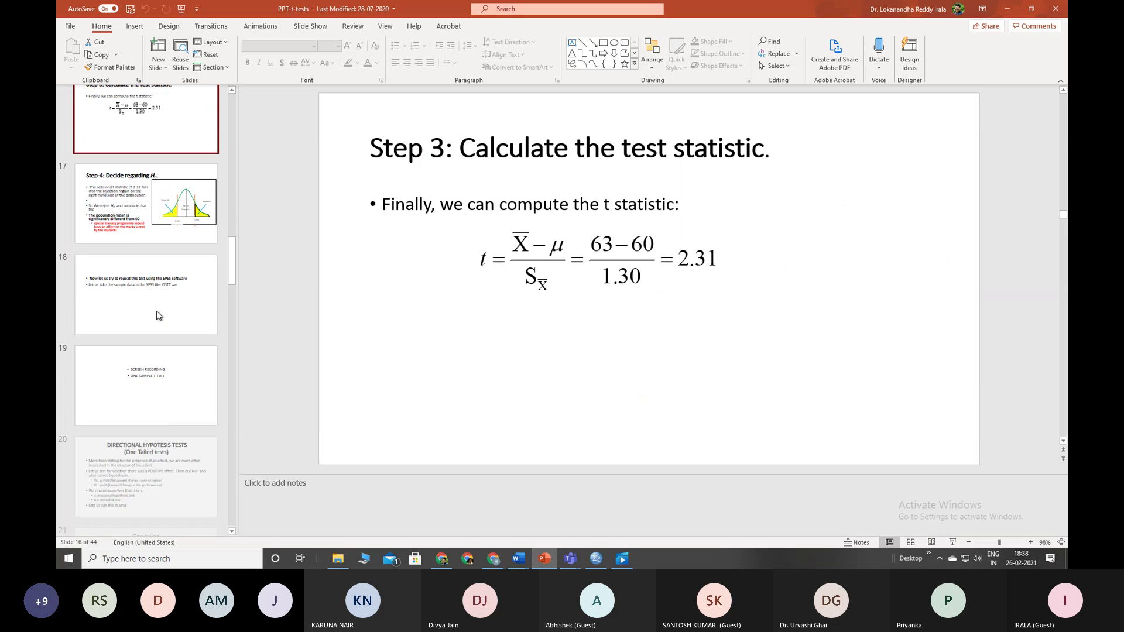
scroll(157, 316, down, 1)
scroll(157, 246, up, 3)
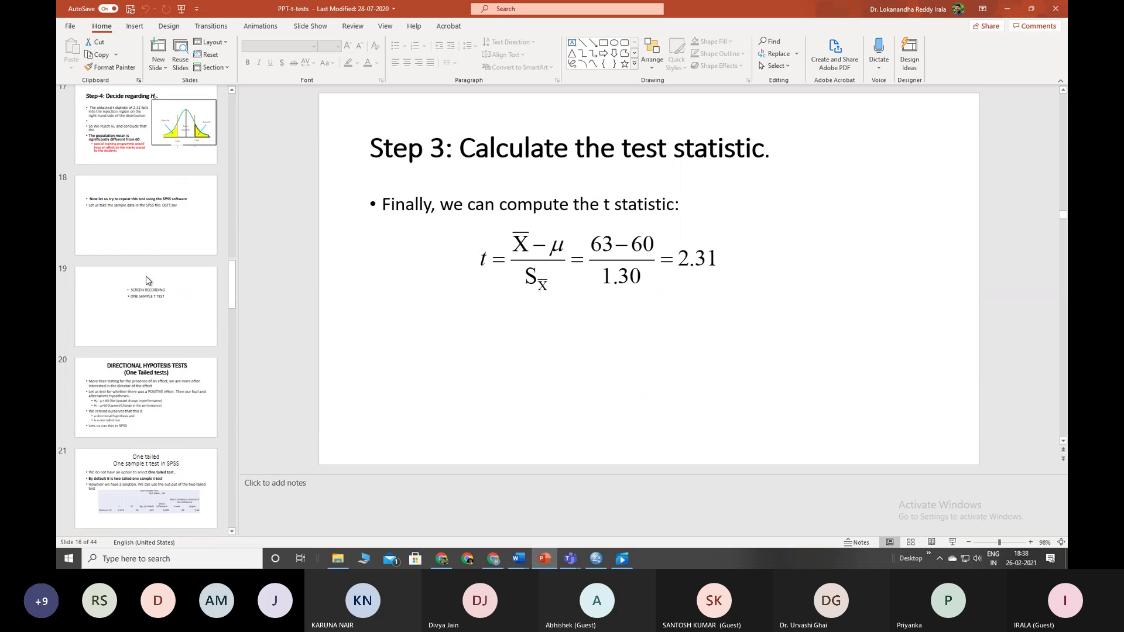
click(154, 176)
scroll(164, 246, up, 3)
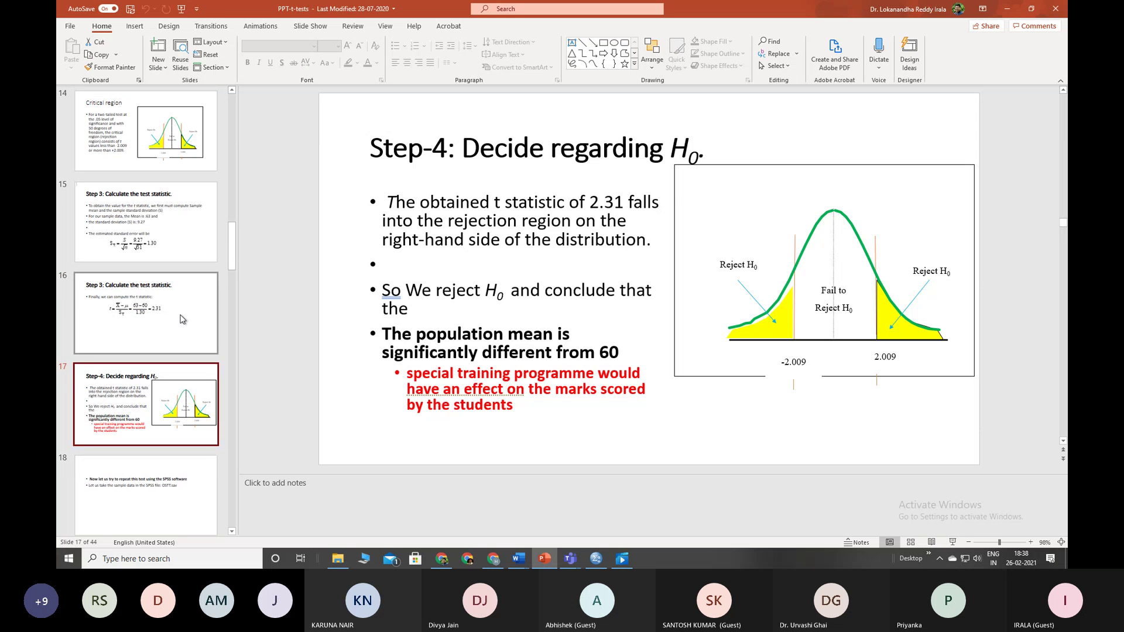
click(183, 321)
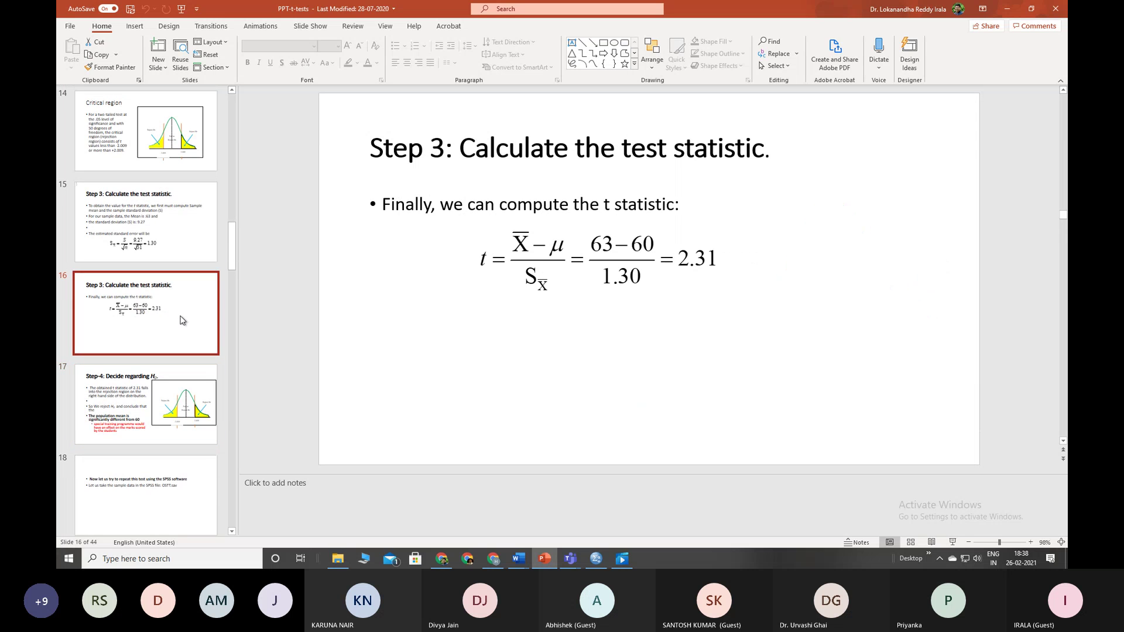
Step: Show the standard error formula on slide 15 for comparison, and return to the paused video in Films & TV
click(170, 233)
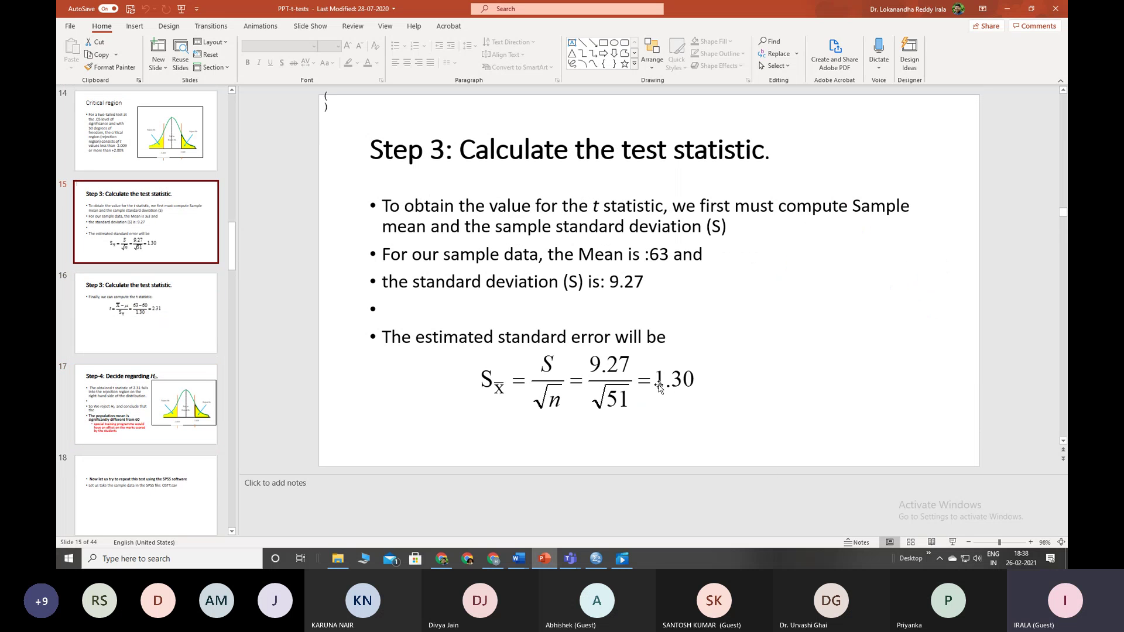
click(601, 367)
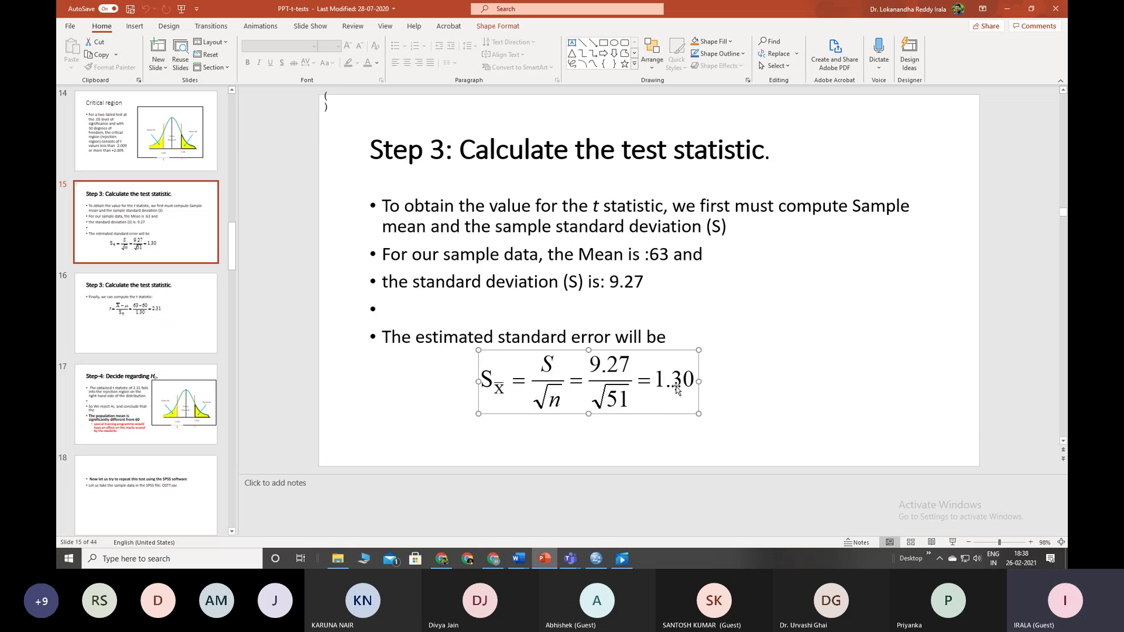
click(622, 559)
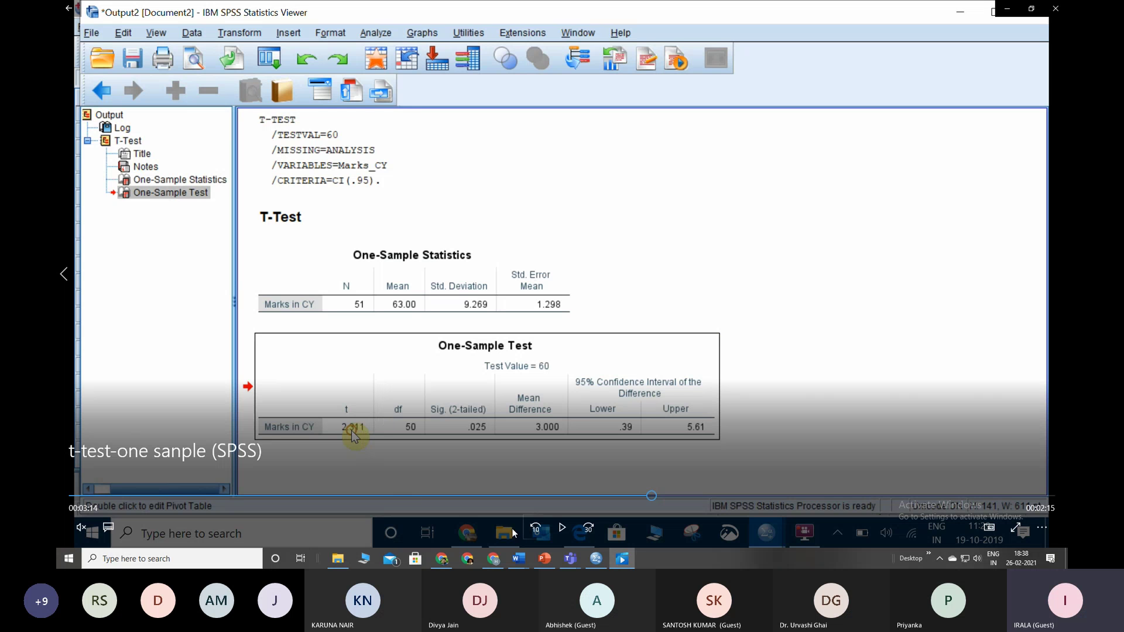
Step: Resume the video and pause it at 00:03:17, check the manual t statistic on slide 16 in PowerPoint, and return to Films & TV
click(563, 530)
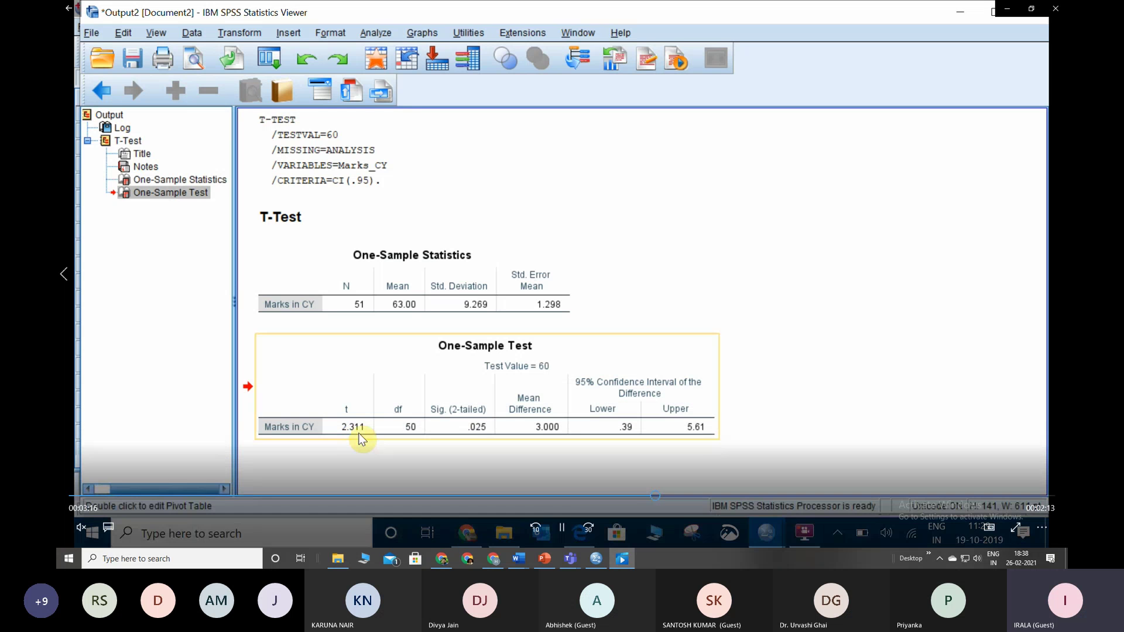
click(545, 559)
scroll(130, 315, down, 1)
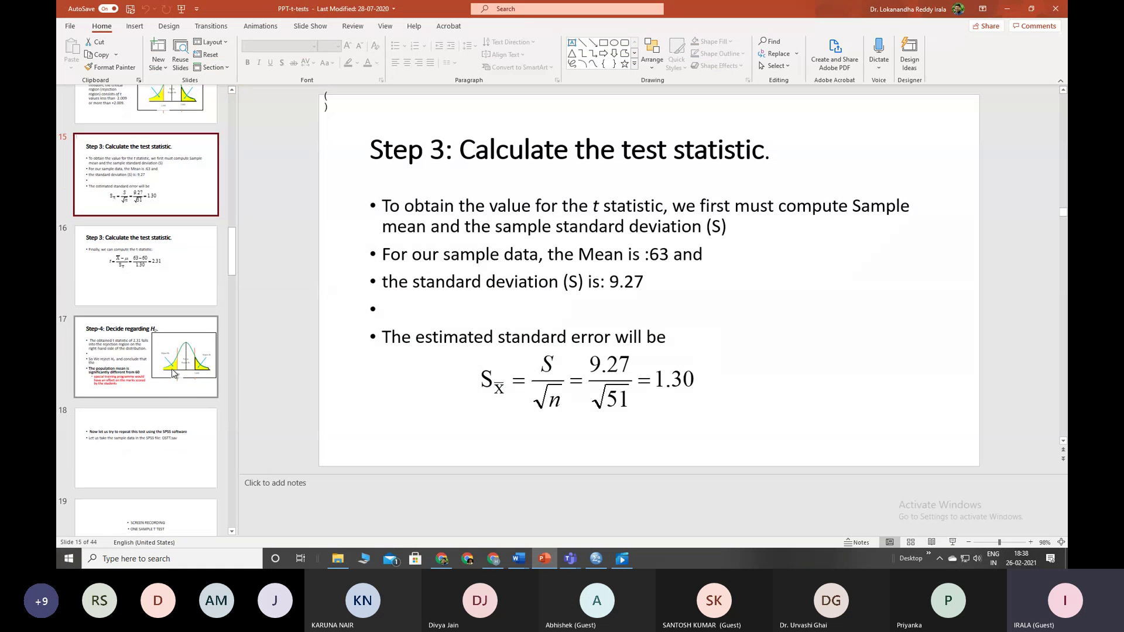
click(150, 274)
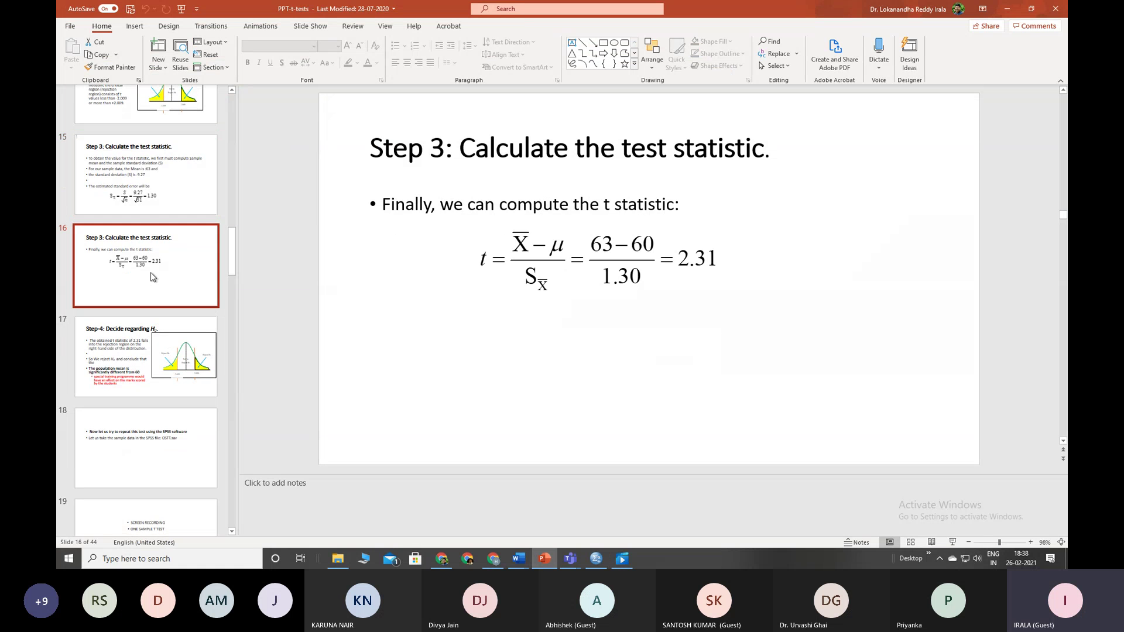
click(623, 561)
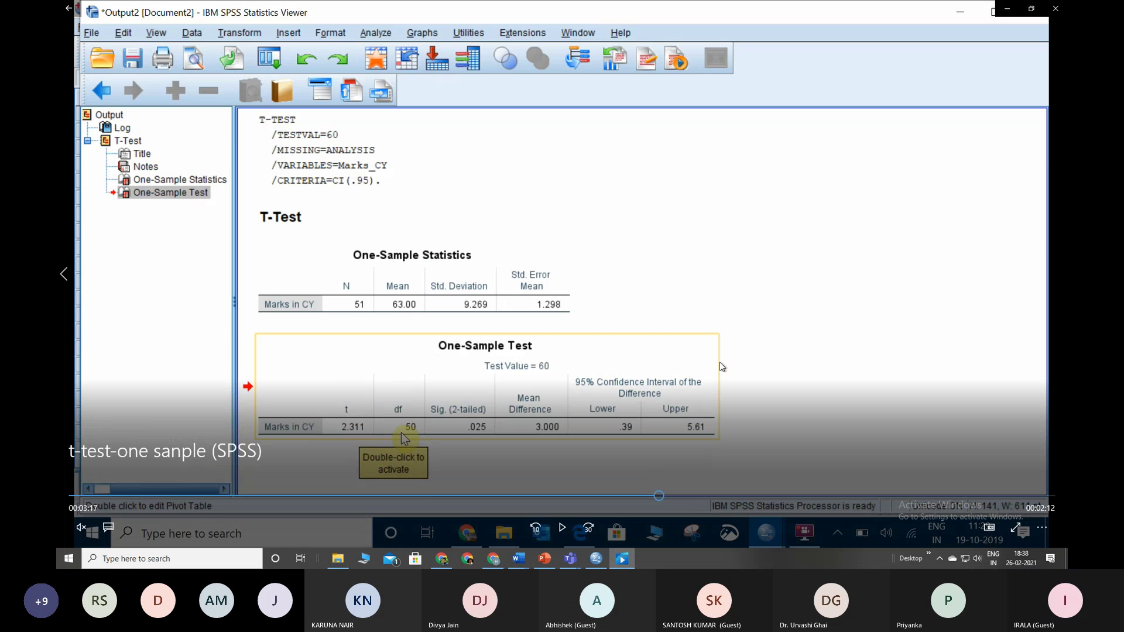
Step: Play the video through the explanation of the df and Sig. (2-tailed) values in the One-Sample Test table and pause at 00:05:06
click(562, 528)
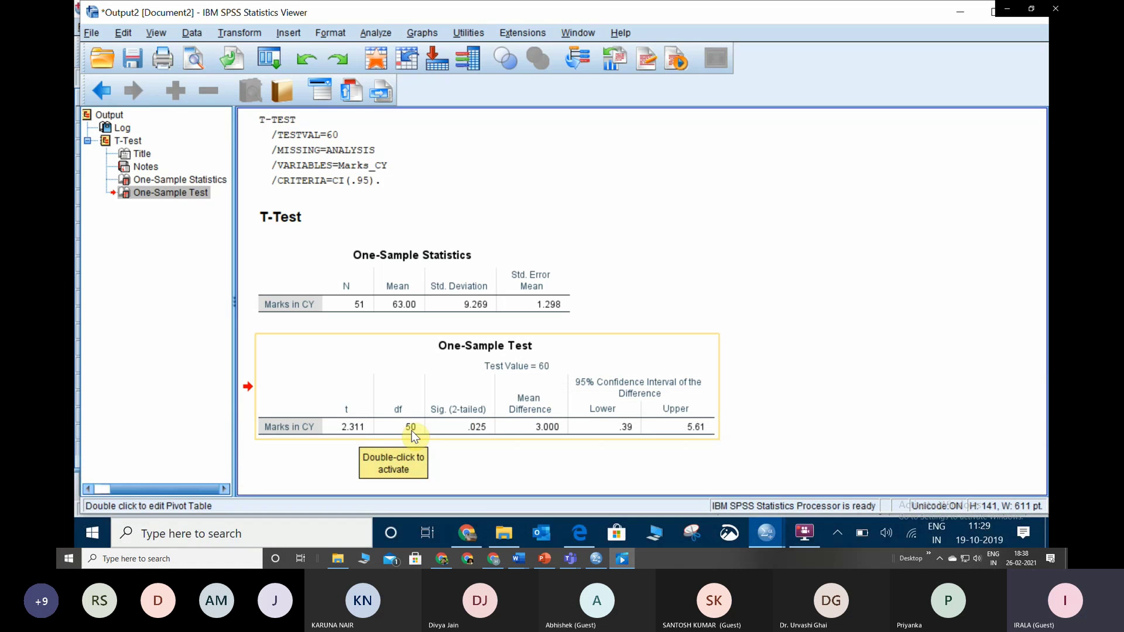
mouse_move(830, 371)
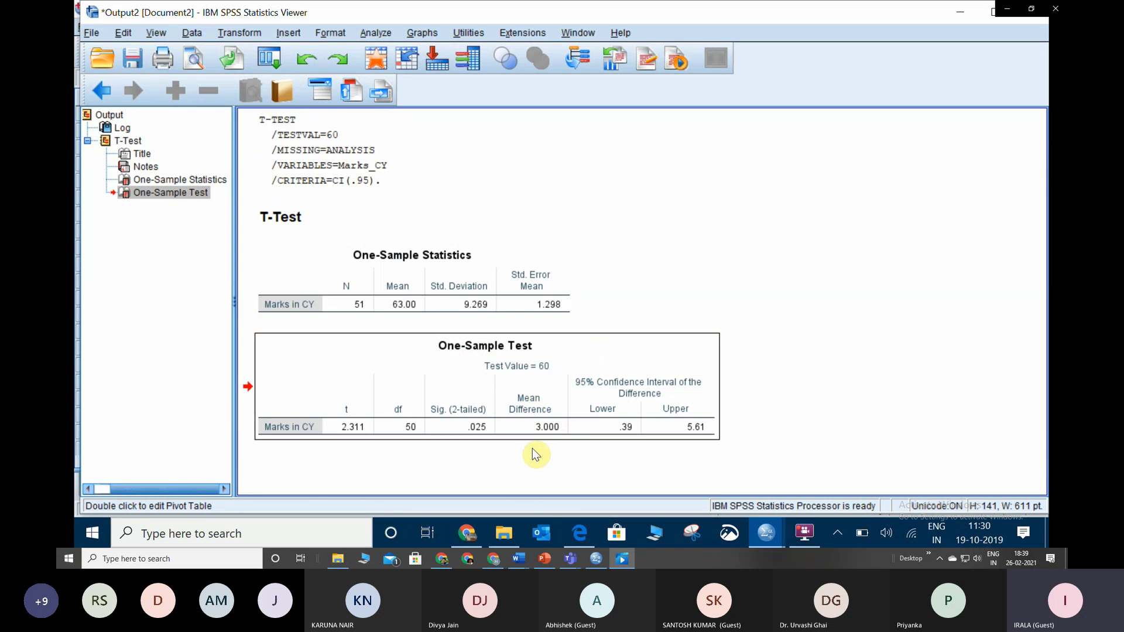
click(454, 430)
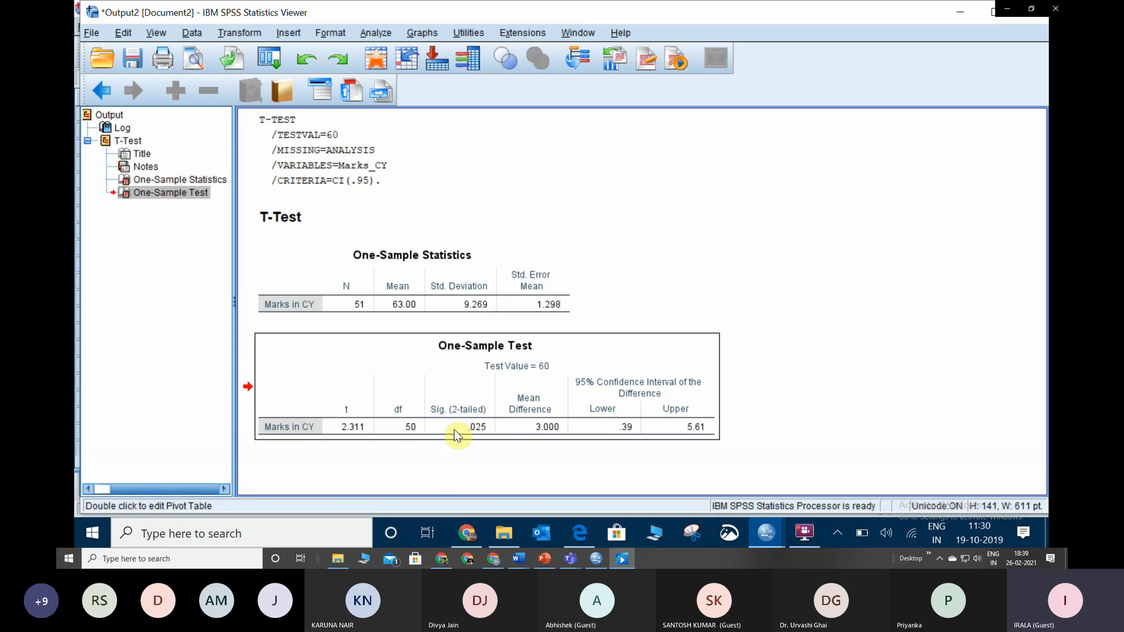
mouse_move(781, 488)
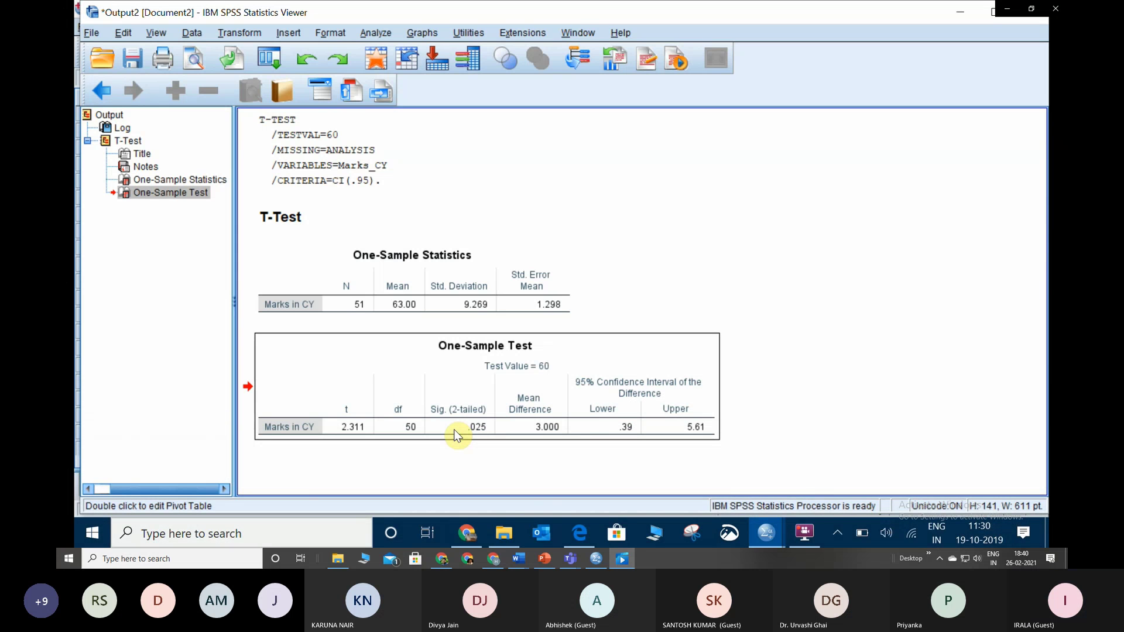
click(565, 536)
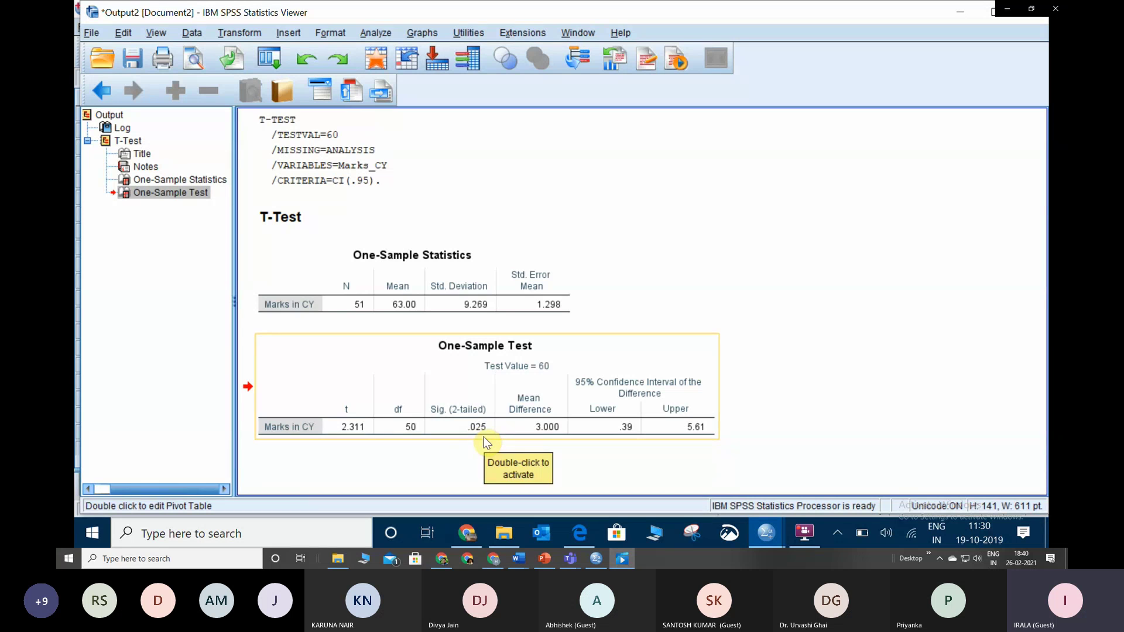
click(476, 400)
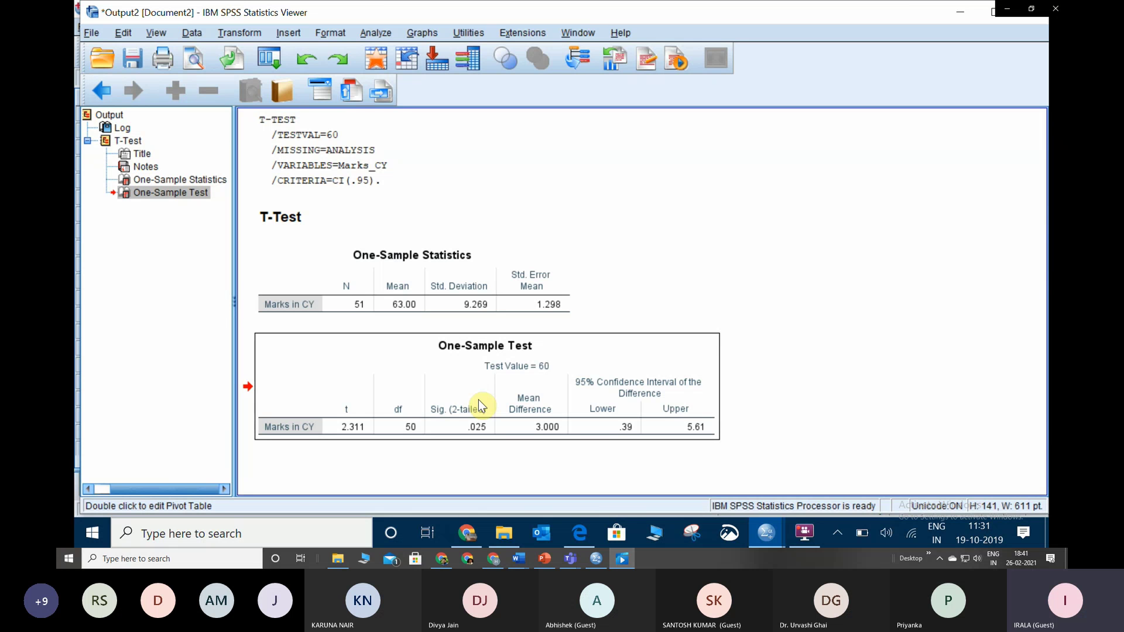
mouse_move(686, 473)
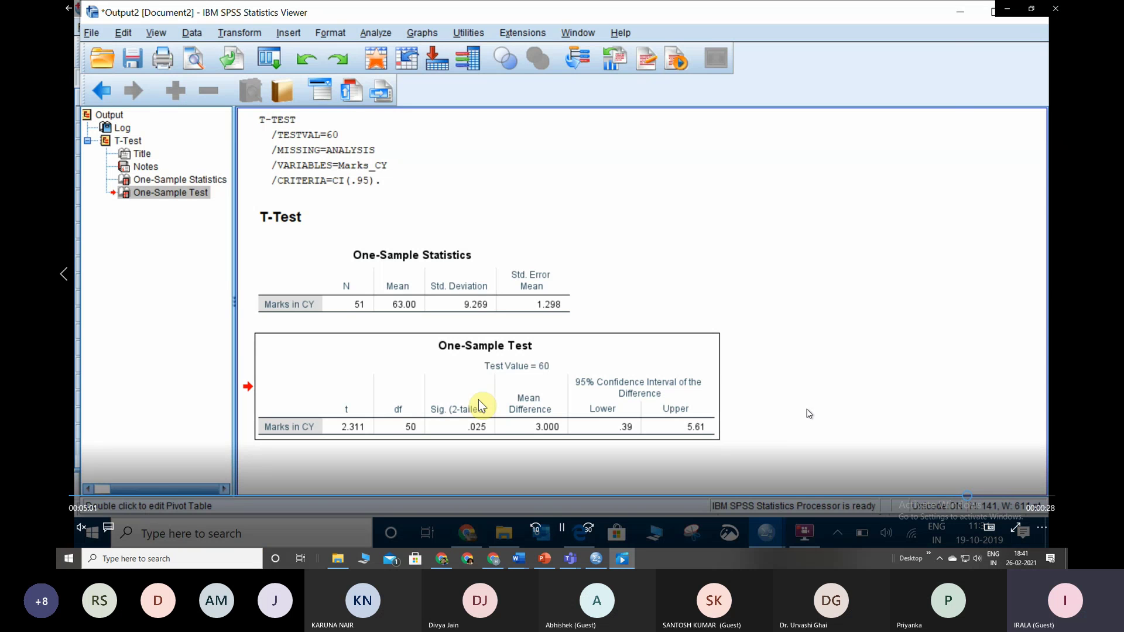
click(564, 531)
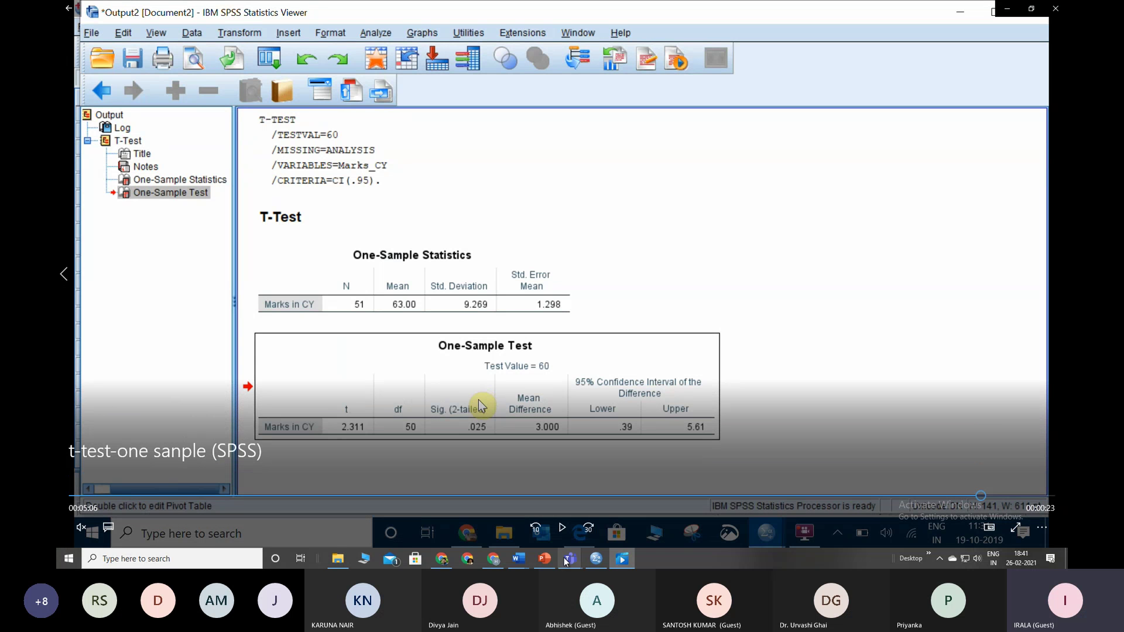
Step: Switch between the paused output video and PowerPoint to compare the SPSS result with the t calculation on slide 16
click(545, 559)
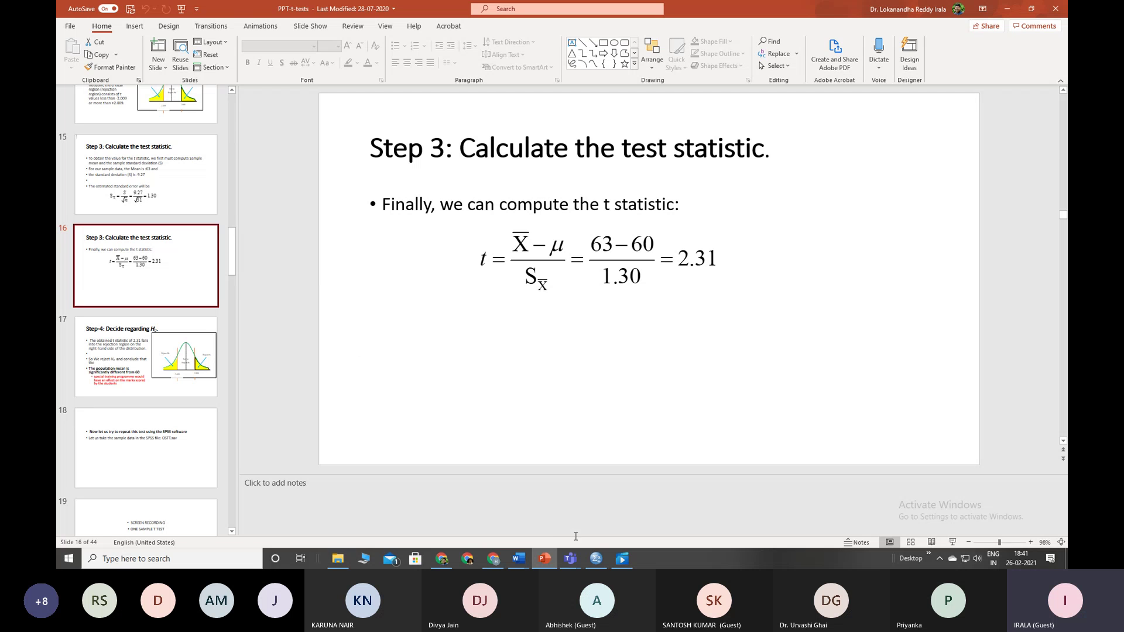
click(549, 561)
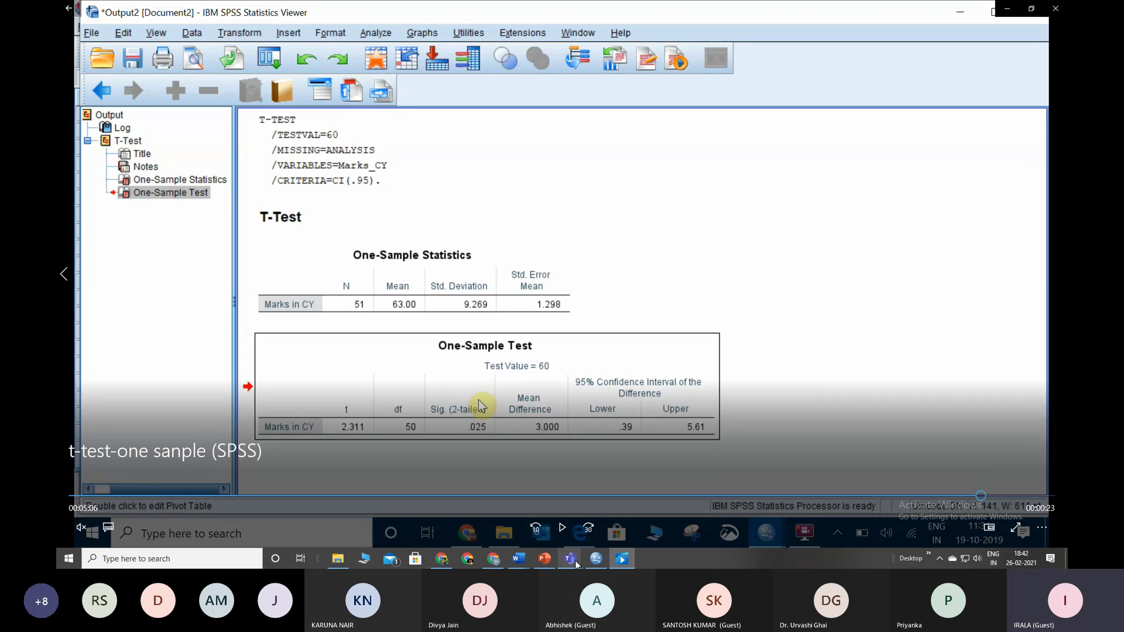
mouse_move(572, 561)
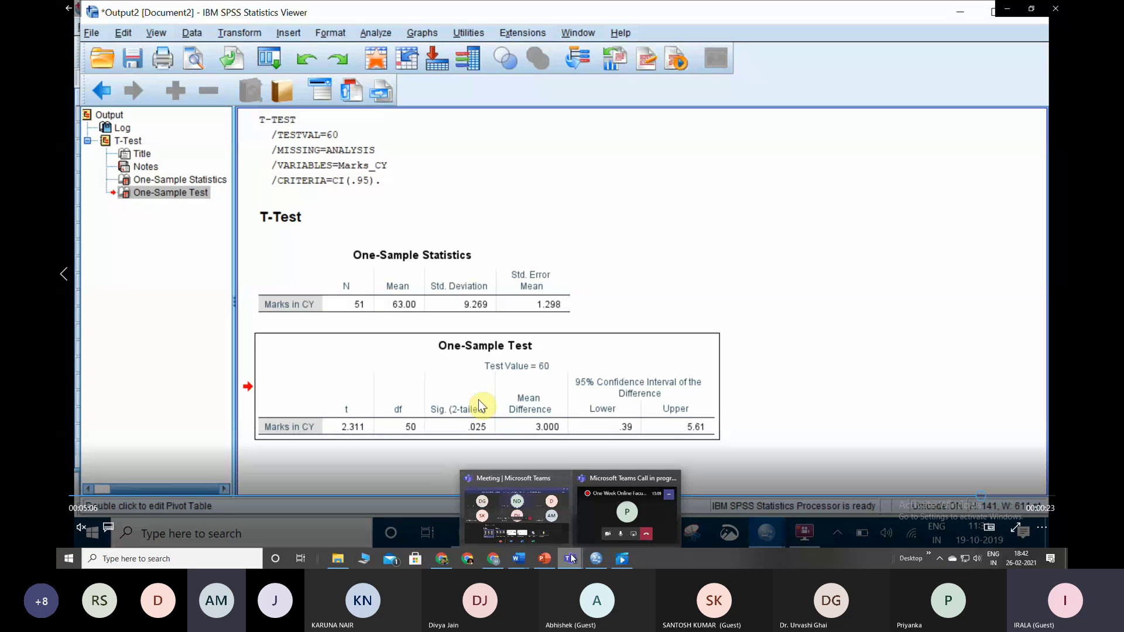
mouse_move(592, 537)
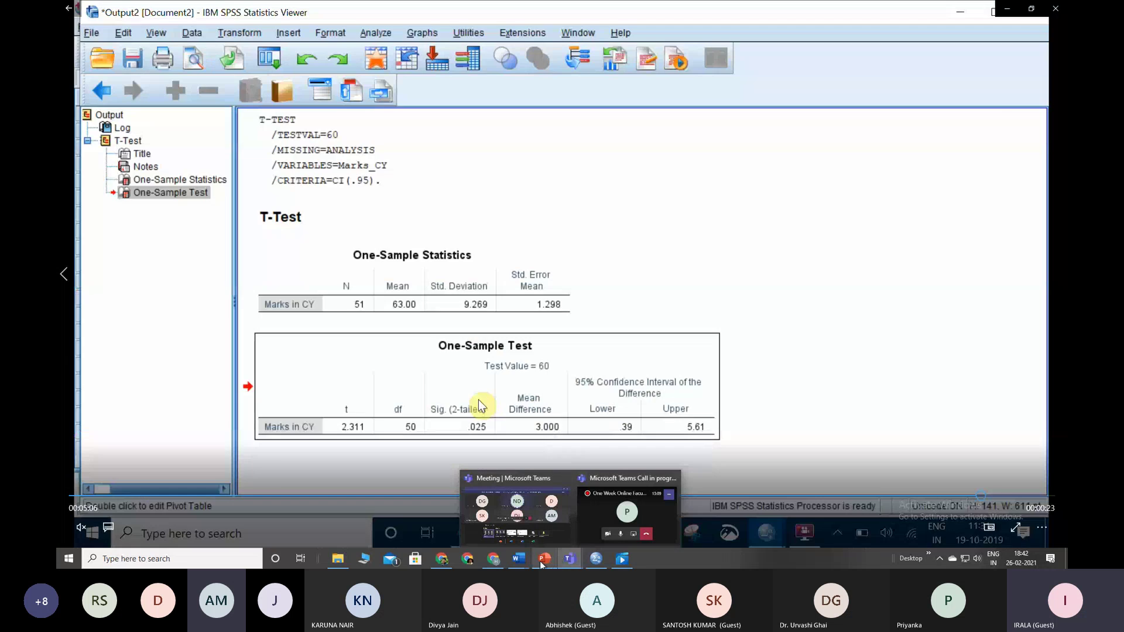
click(544, 560)
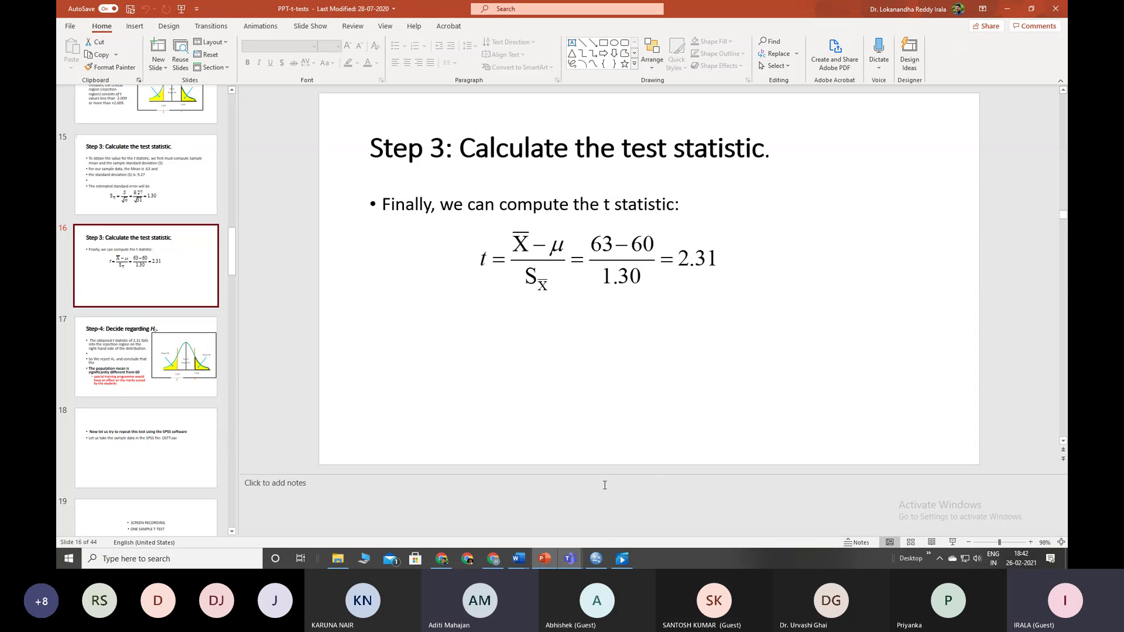
Step: Switch to the empty Untitled2 Data Editor in SPSS Statistics, close it, and confirm exiting SPSS
click(596, 558)
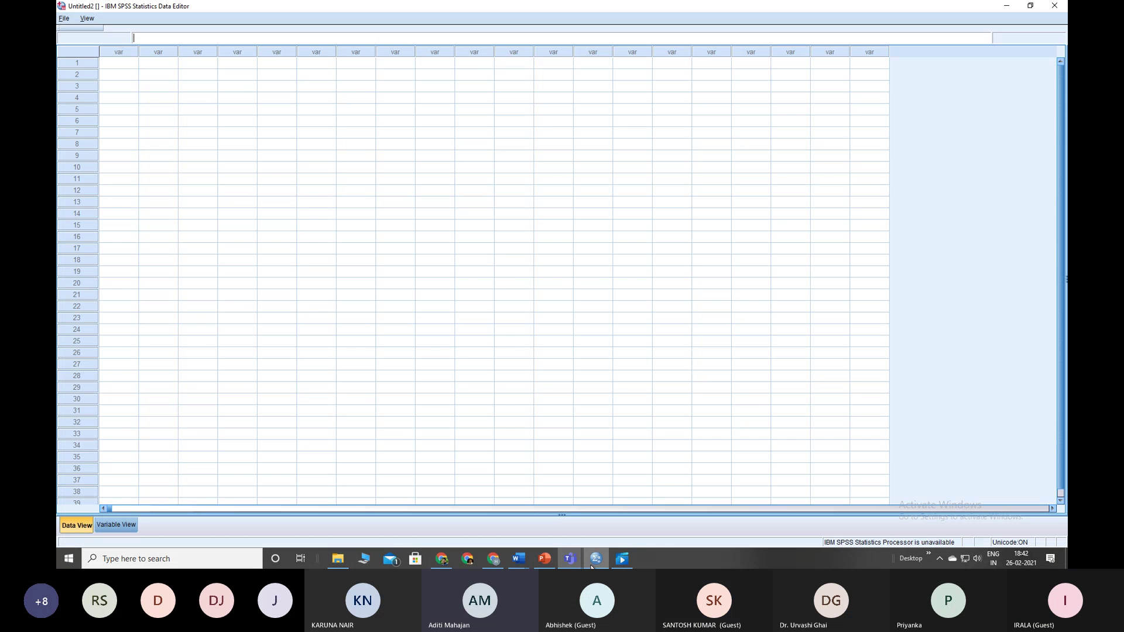
click(596, 560)
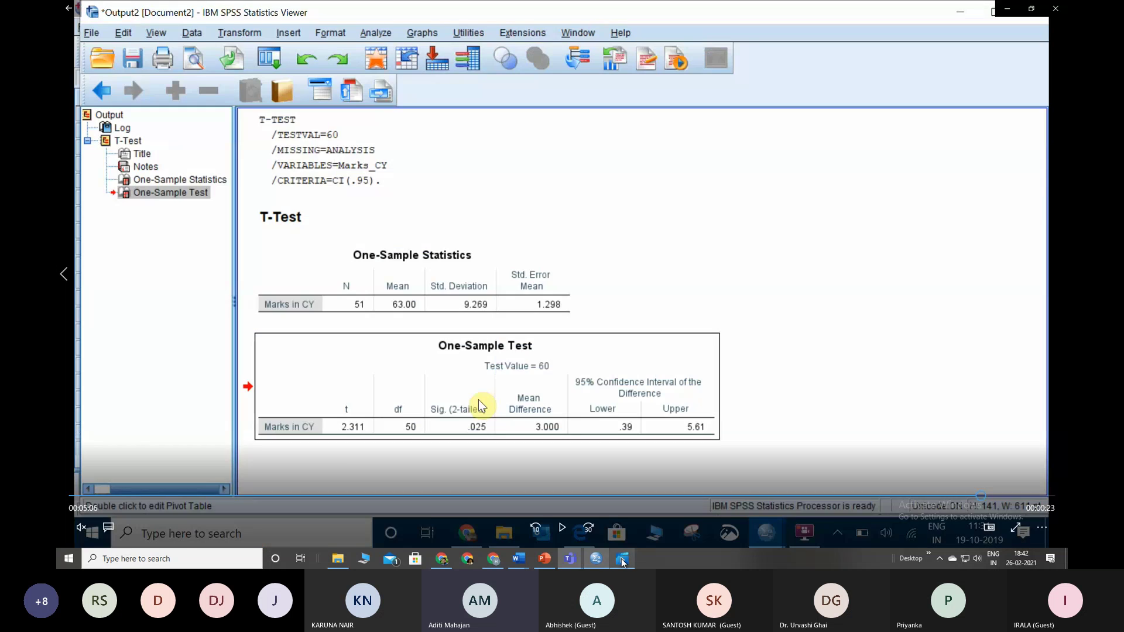
click(597, 560)
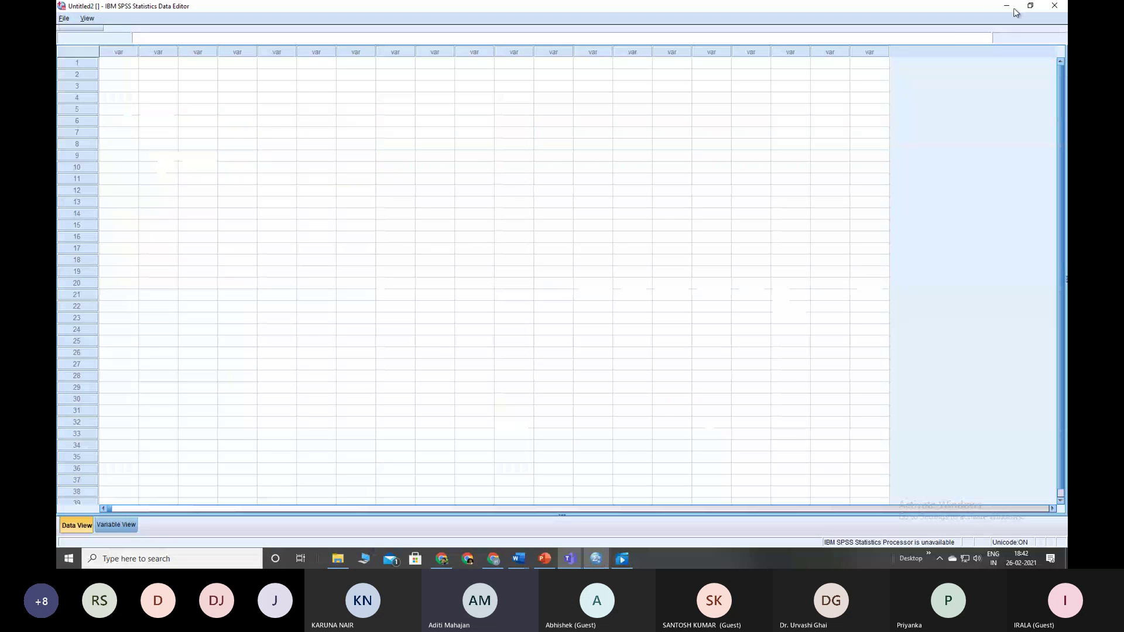
click(1059, 10)
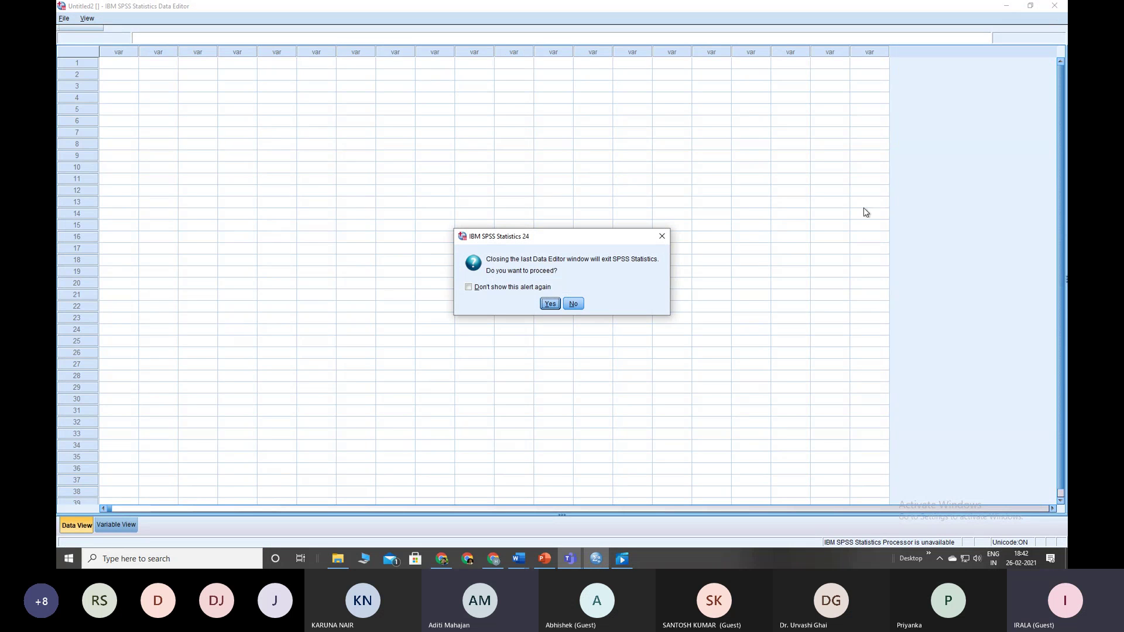
click(551, 305)
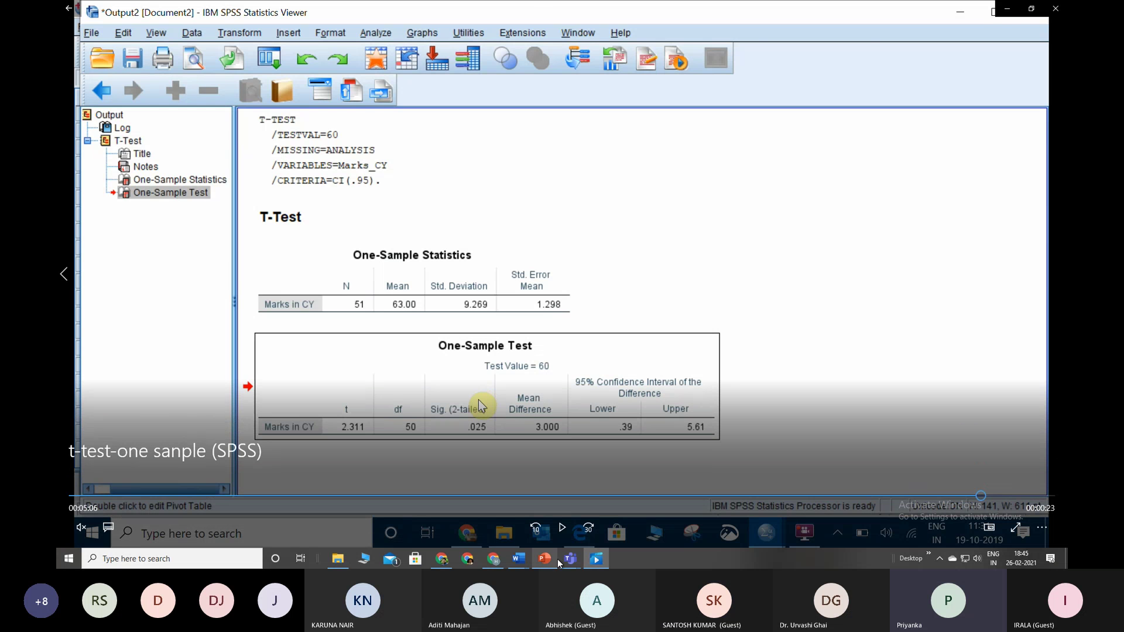
Step: Return to PowerPoint and show the Critical region on slide 14 and the Critical t value table on slide 13
click(551, 560)
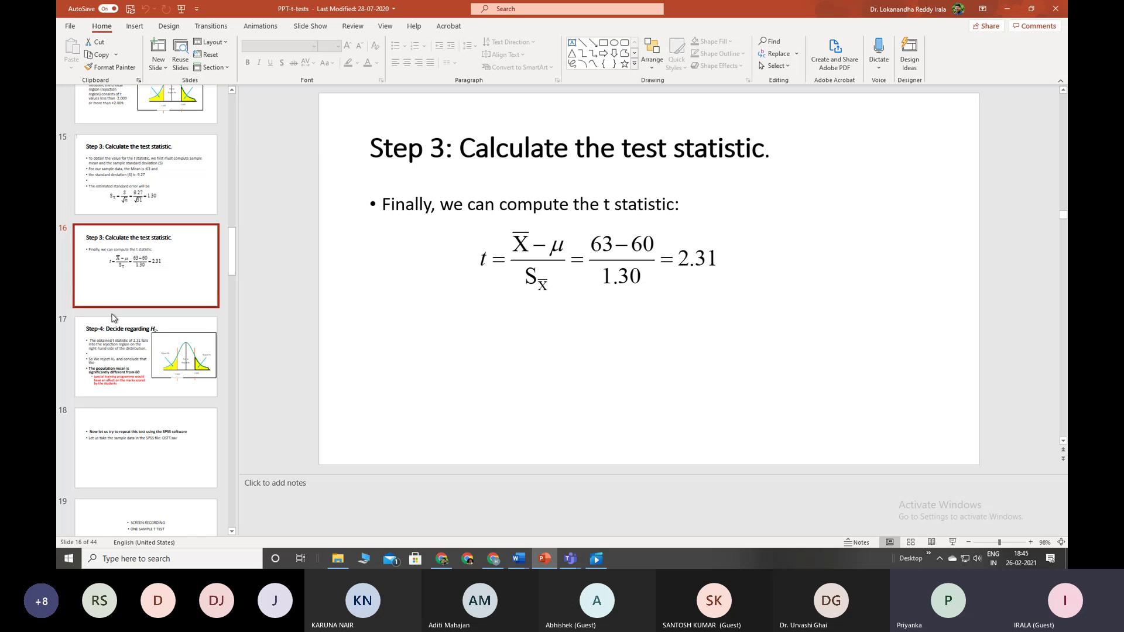
scroll(118, 326, up, 2)
click(141, 176)
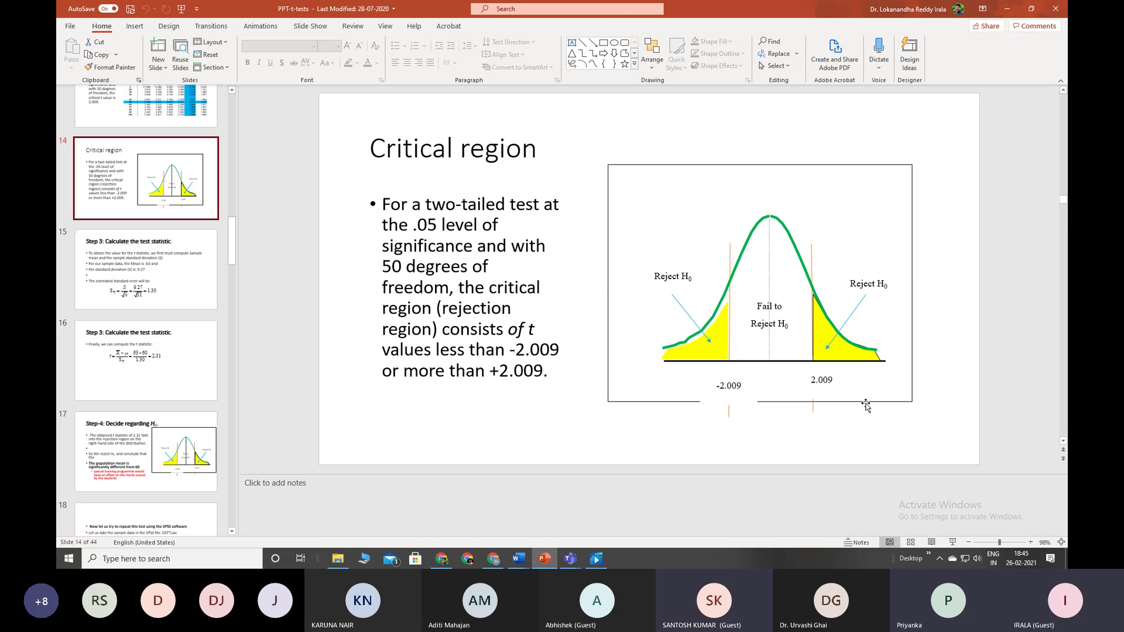
click(132, 94)
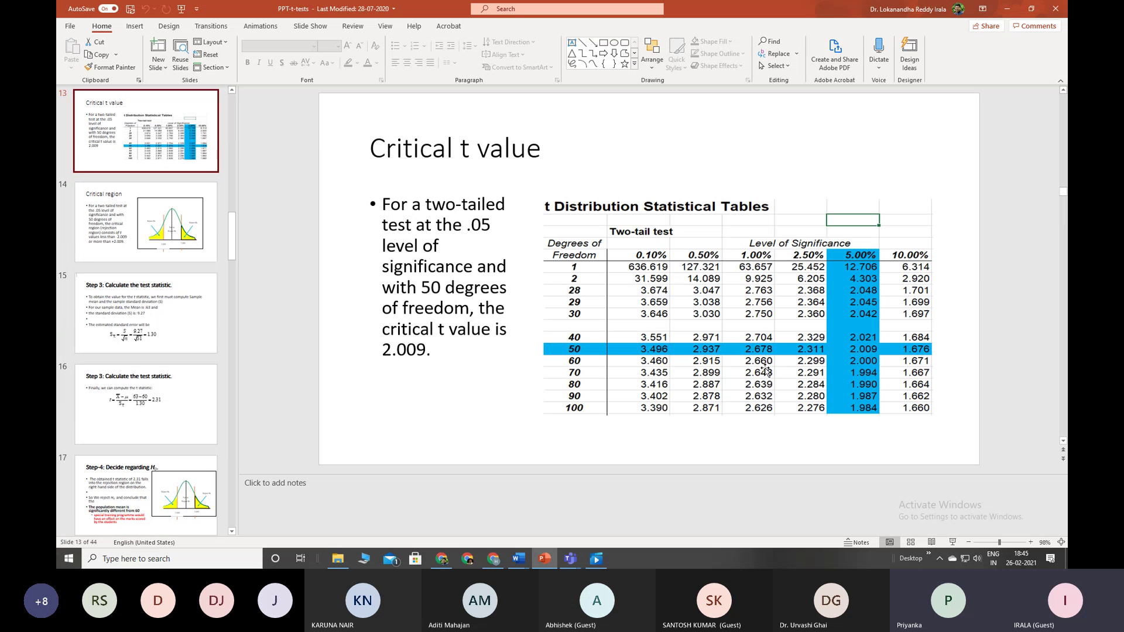
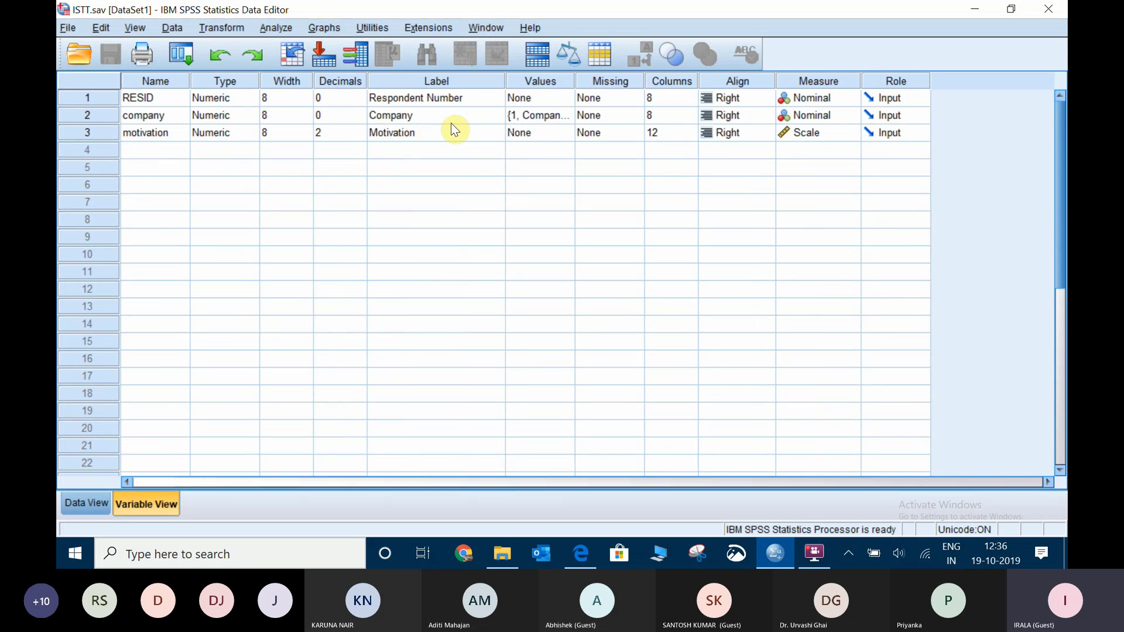
Step: Review the value labels of the company variable in ISTT.sav and highlight the label of the motivation variable
click(567, 116)
click(567, 116)
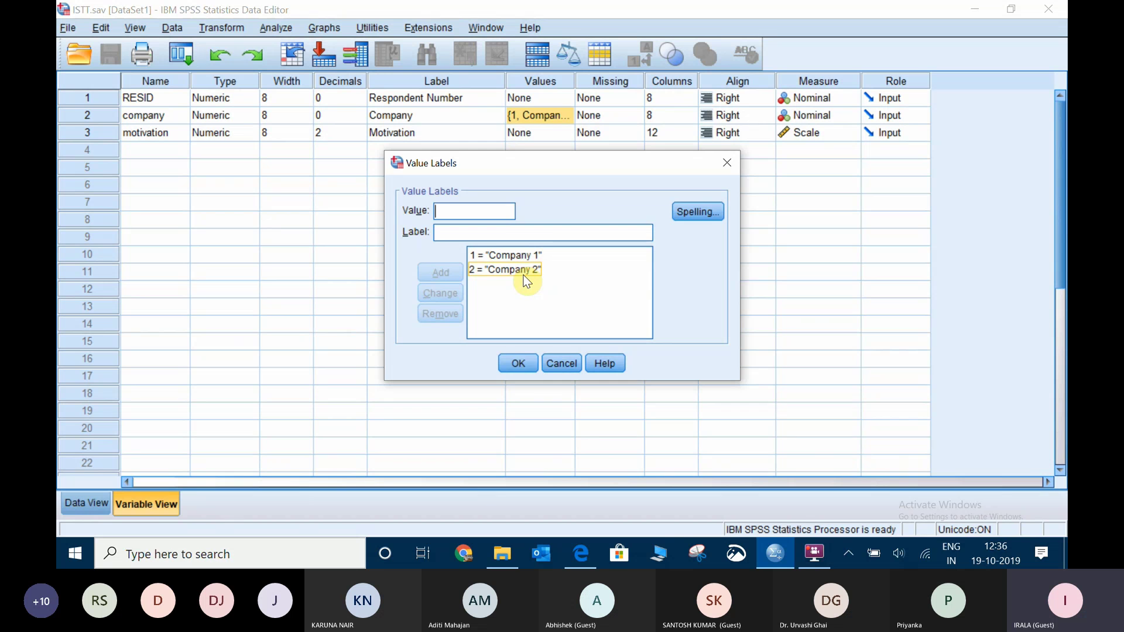
click(518, 363)
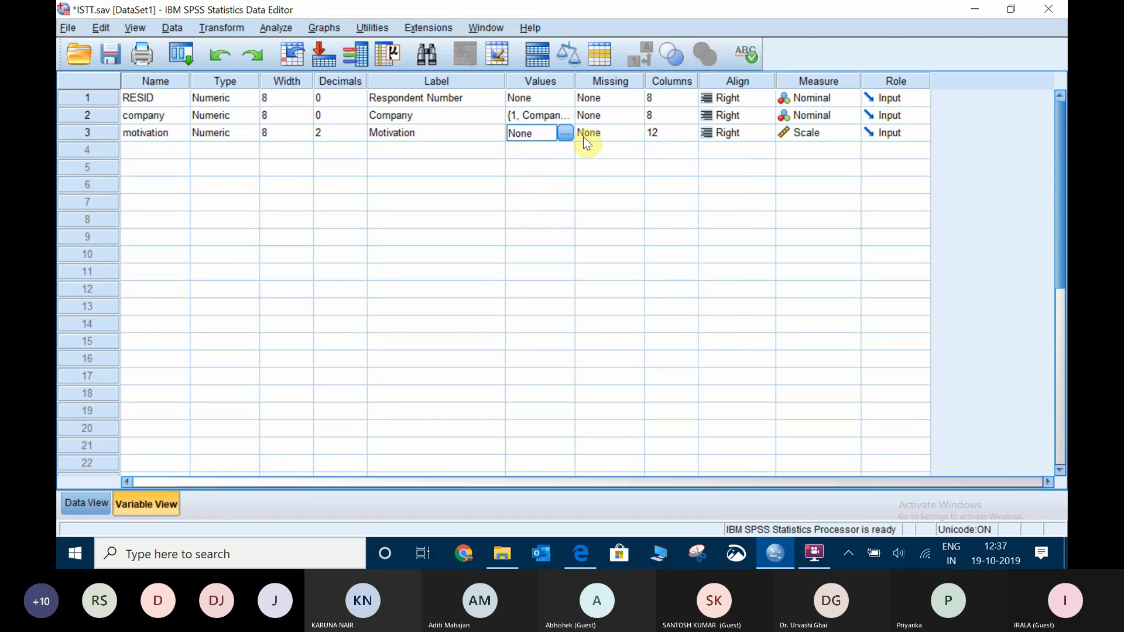
click(467, 139)
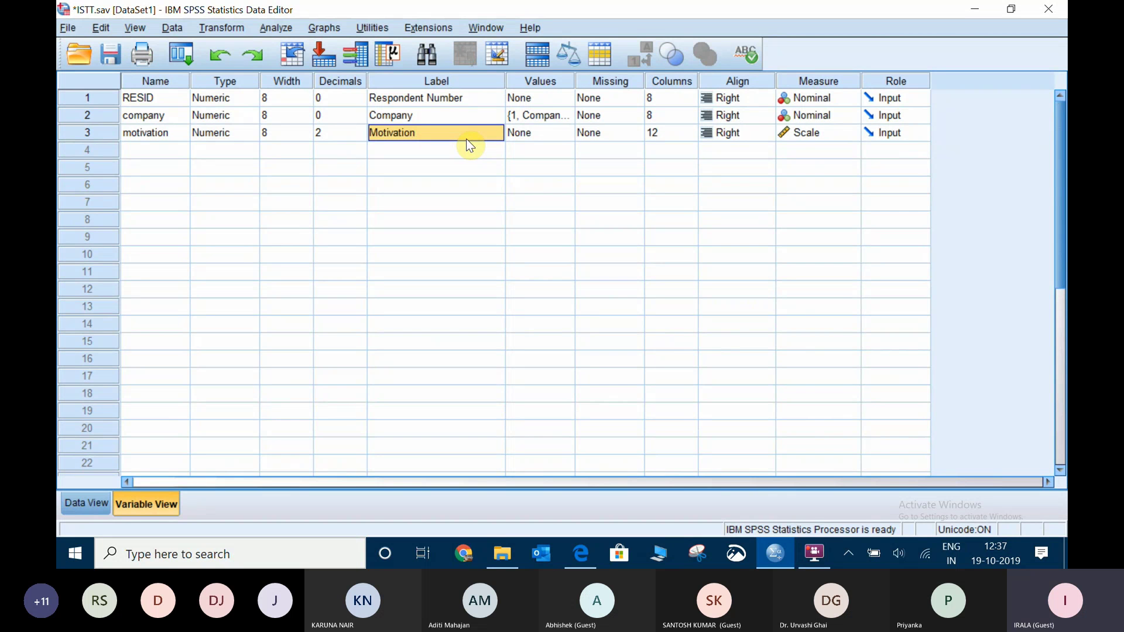
Step: Set up an Independent-Samples T Test with Motivation as the test variable and Company as the grouping variable
click(280, 29)
mouse_move(321, 85)
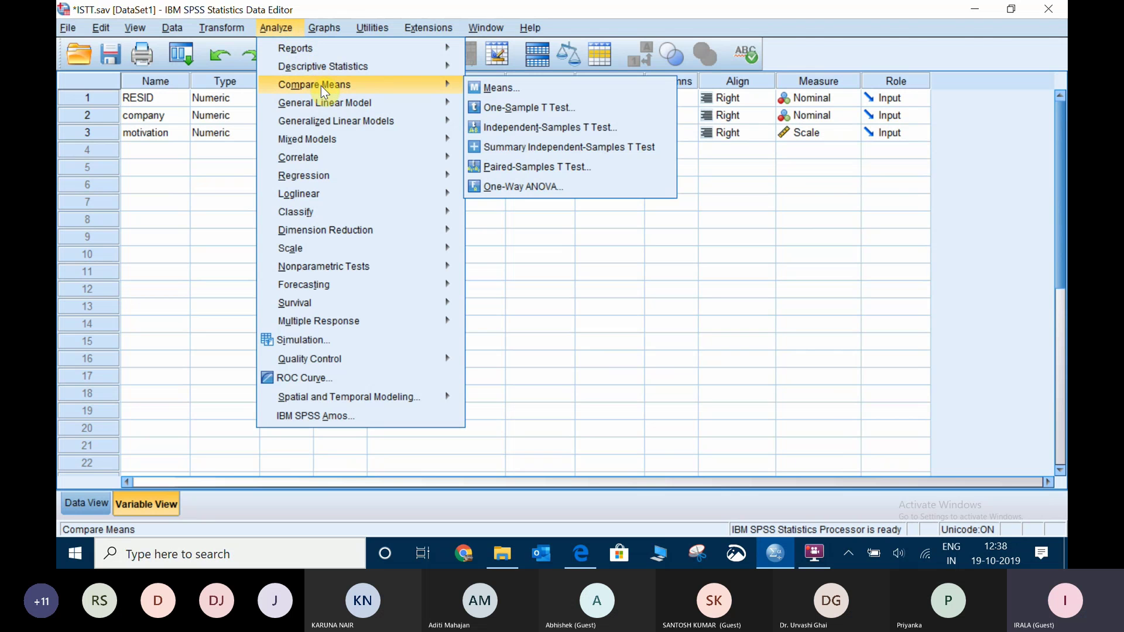
click(525, 127)
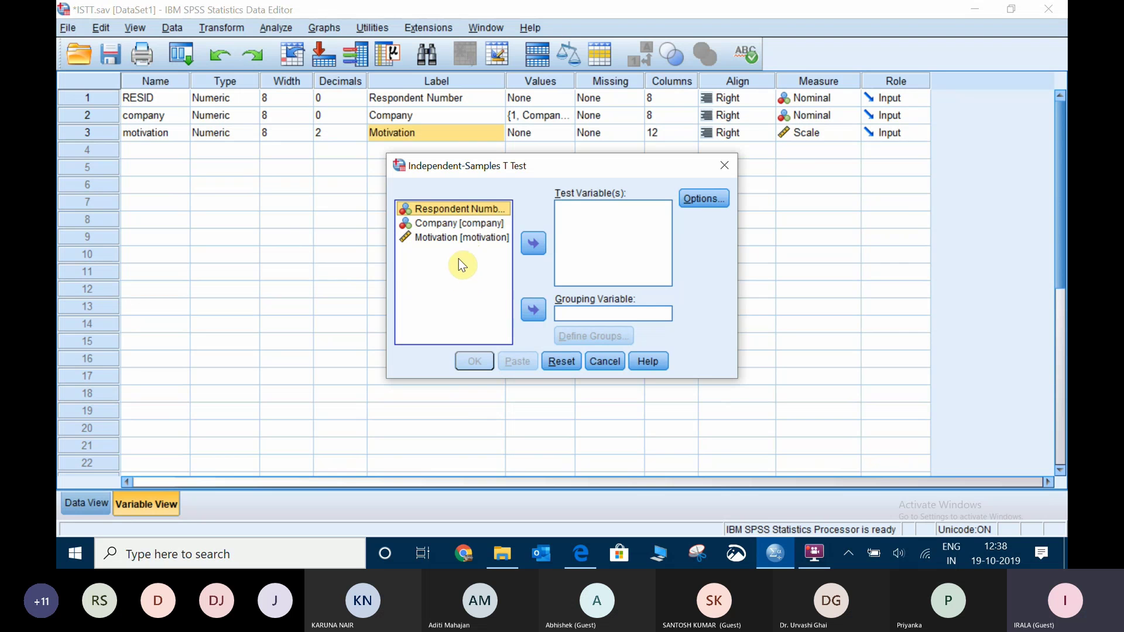
click(471, 240)
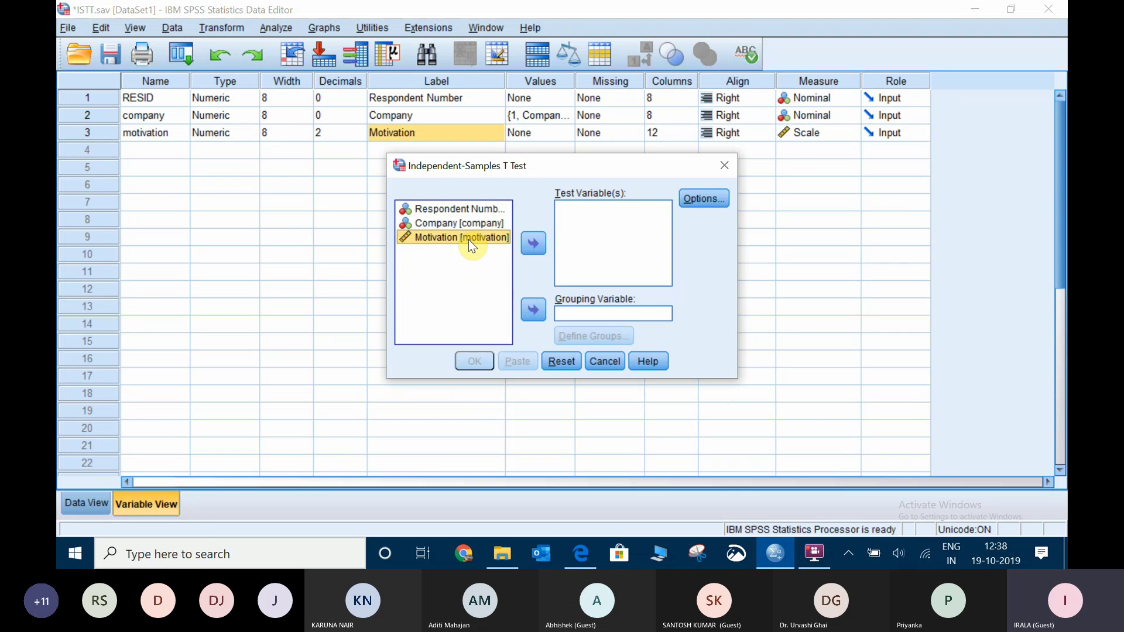
click(532, 246)
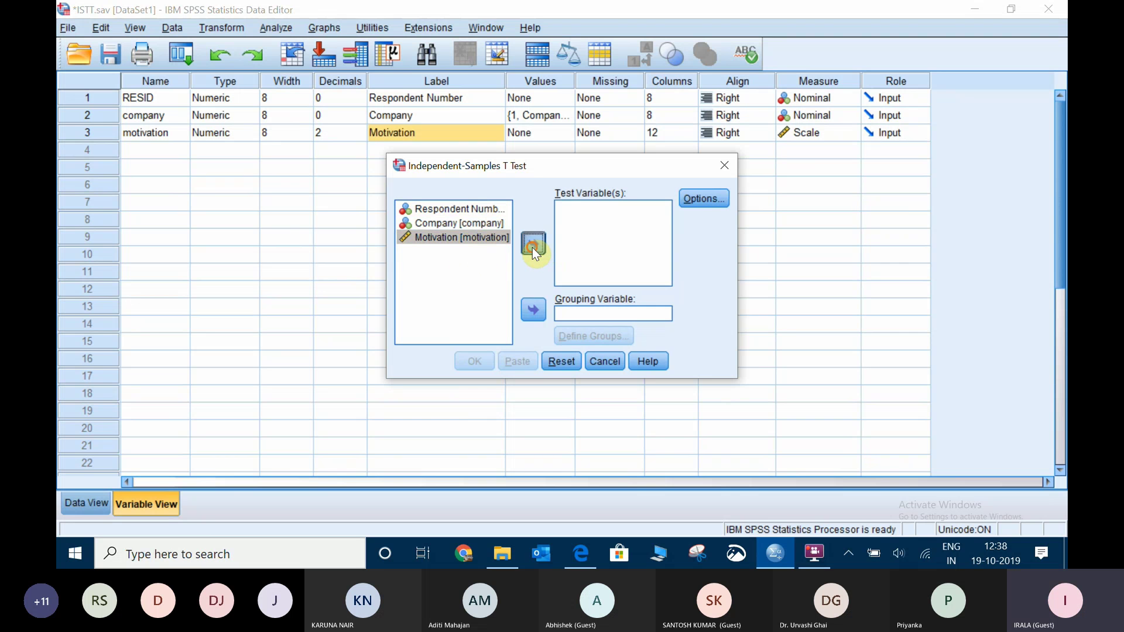
click(458, 225)
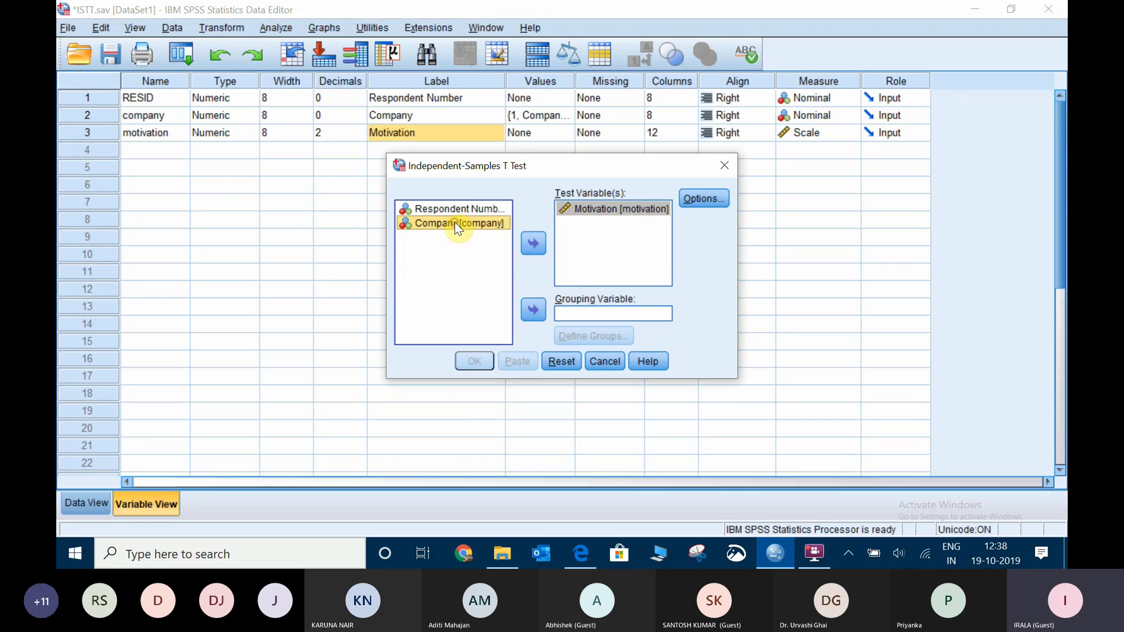
click(533, 312)
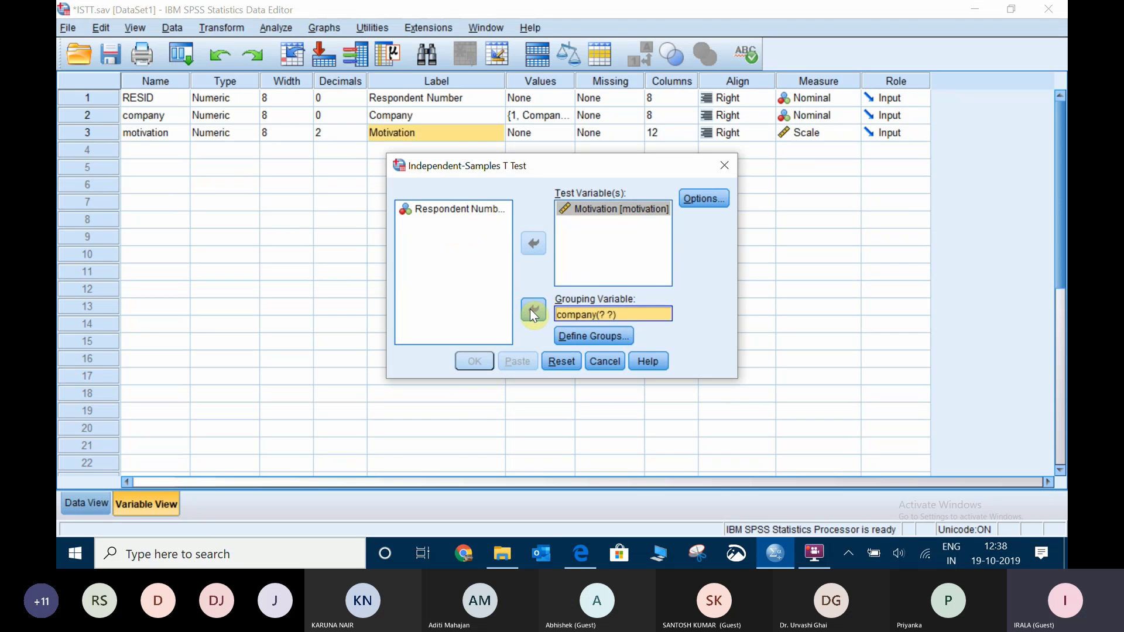
Step: Define the company groups for the independent-samples t-test using the specified values 1 for Group 1 and 2 for Group 2
click(599, 336)
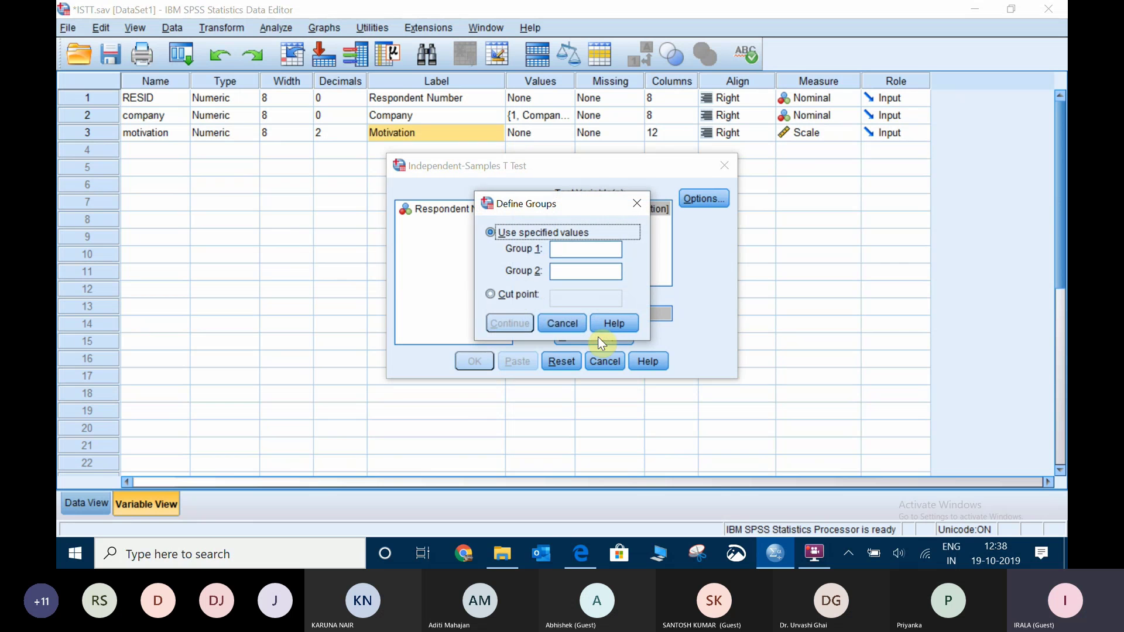
click(561, 249)
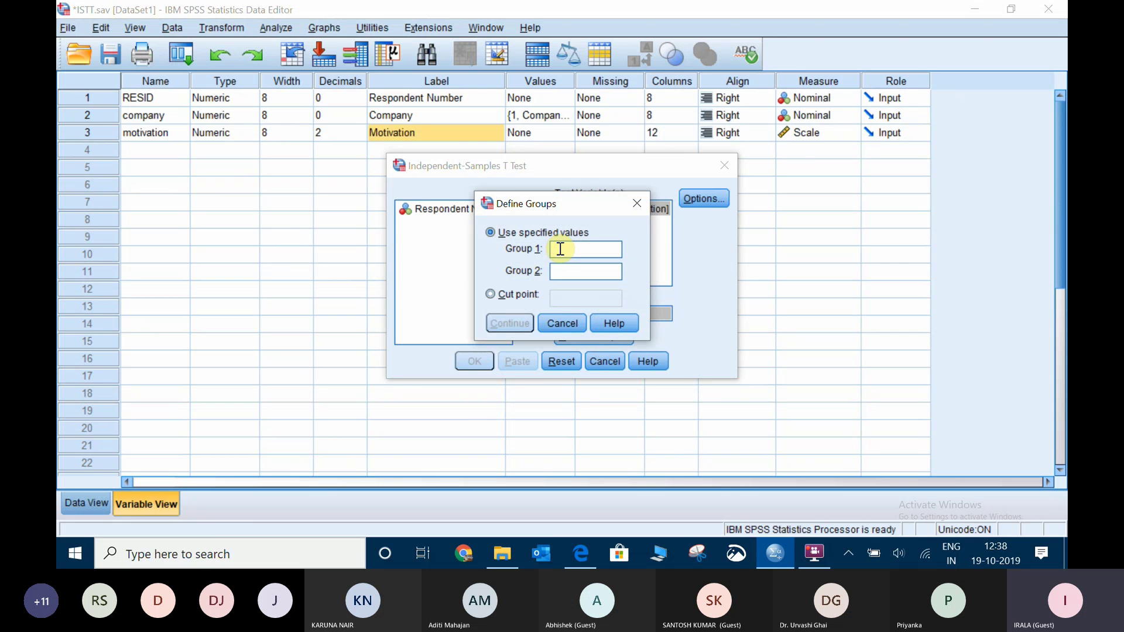
text(1)
click(568, 264)
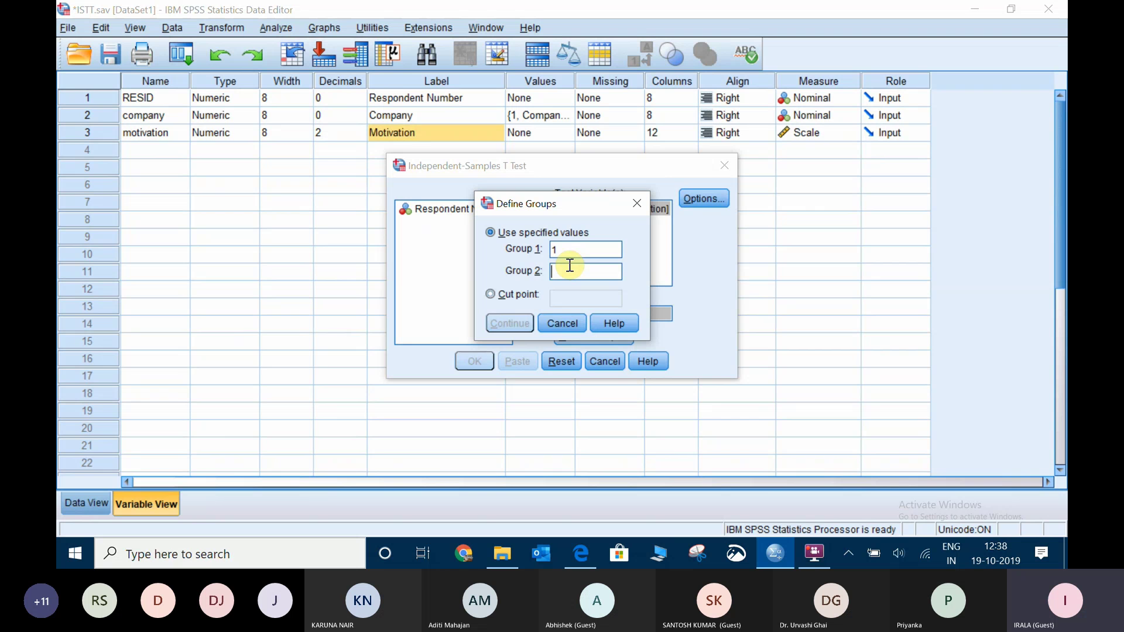
text(2)
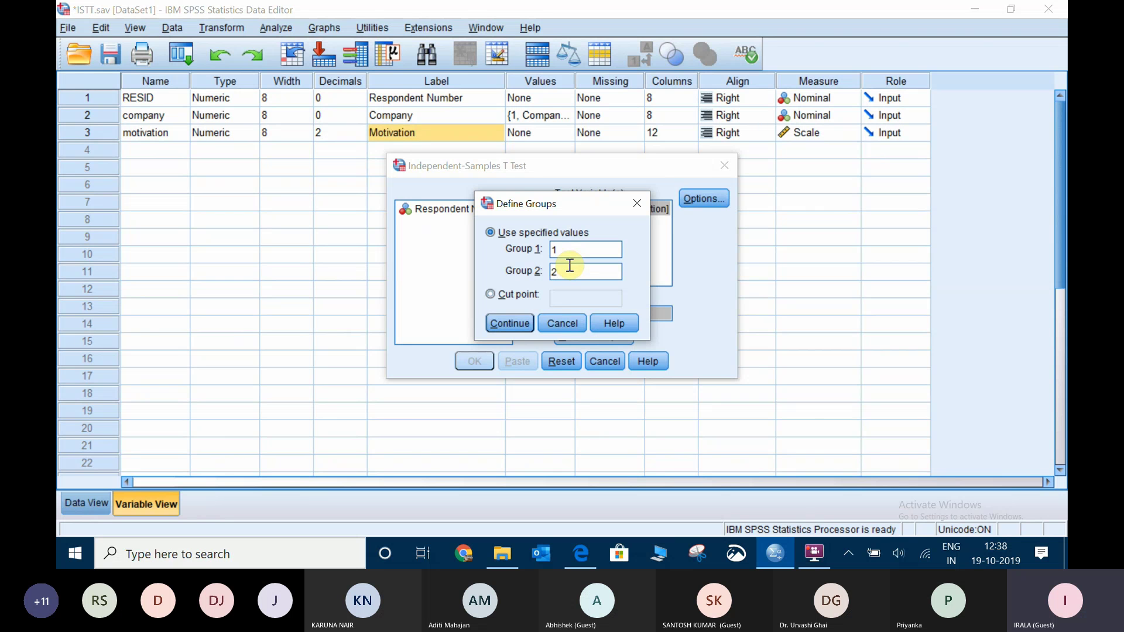
click(509, 324)
Step: Accept the 95% confidence interval with cases excluded analysis by analysis, and run the independent-samples t-test
click(700, 202)
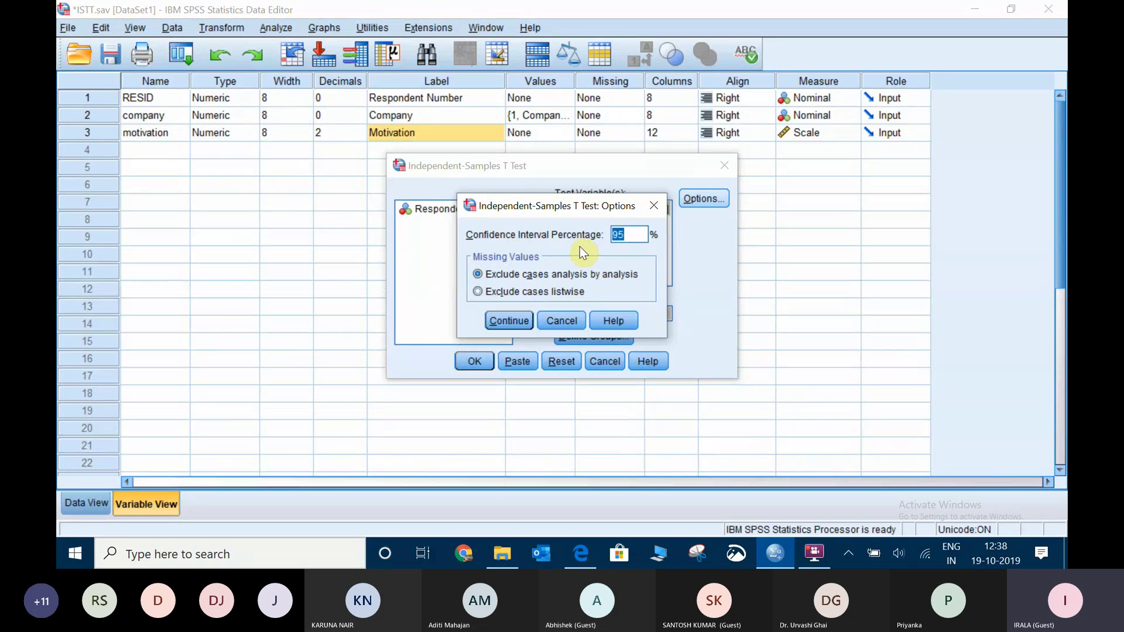
click(510, 321)
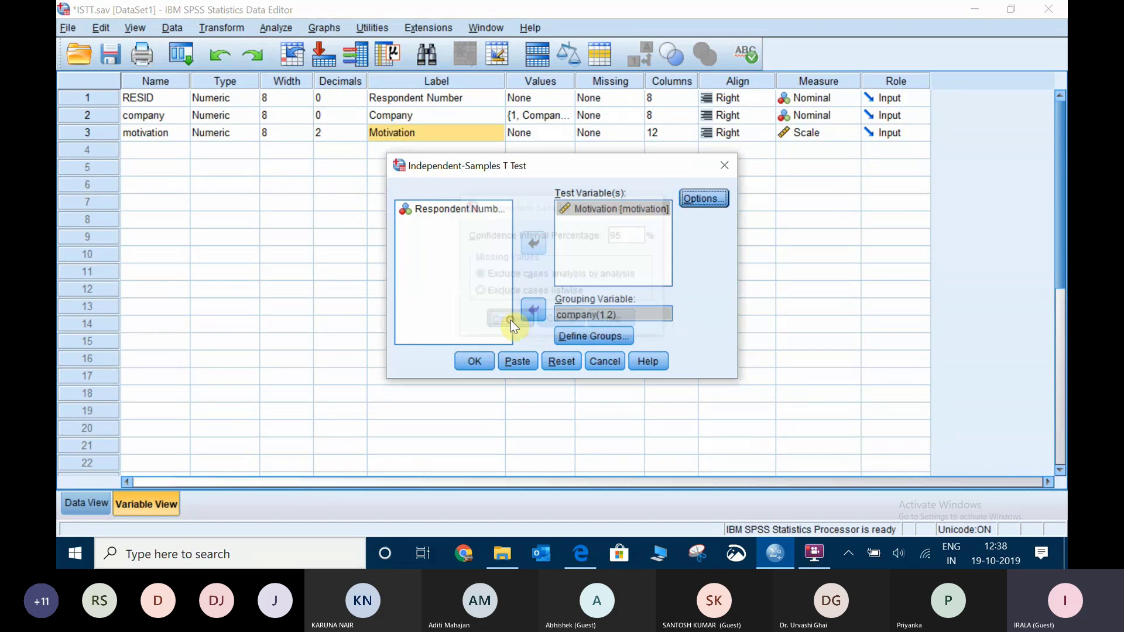
click(475, 361)
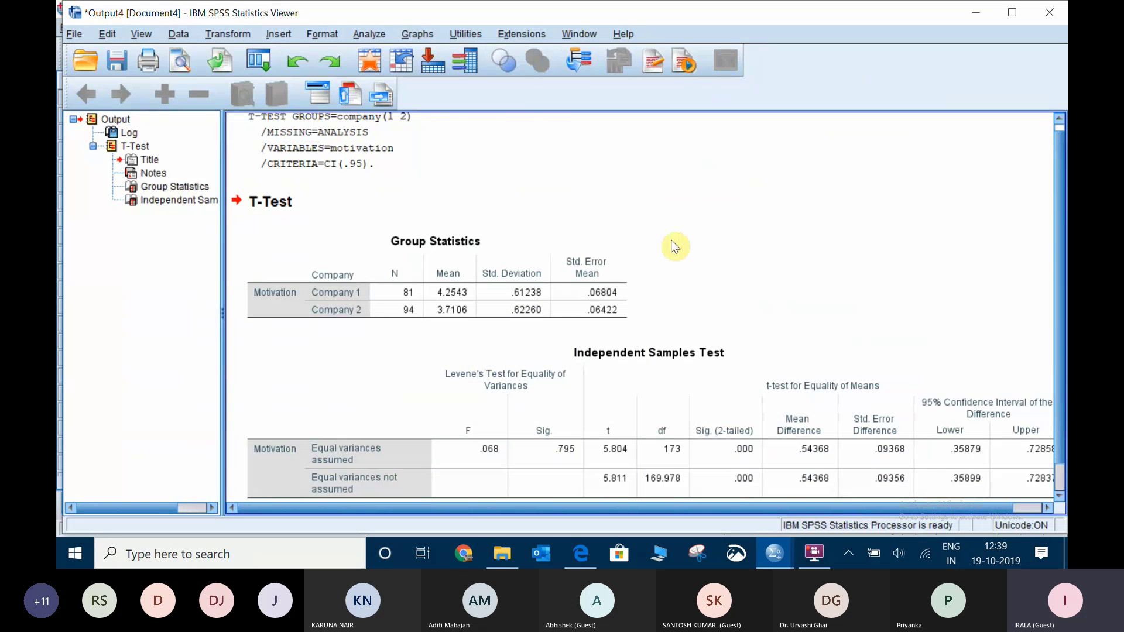
Step: Examine the Group Statistics table and Levene's test in the Independent Samples Test table for motivation in the two companies
scroll(637, 242, down, 1)
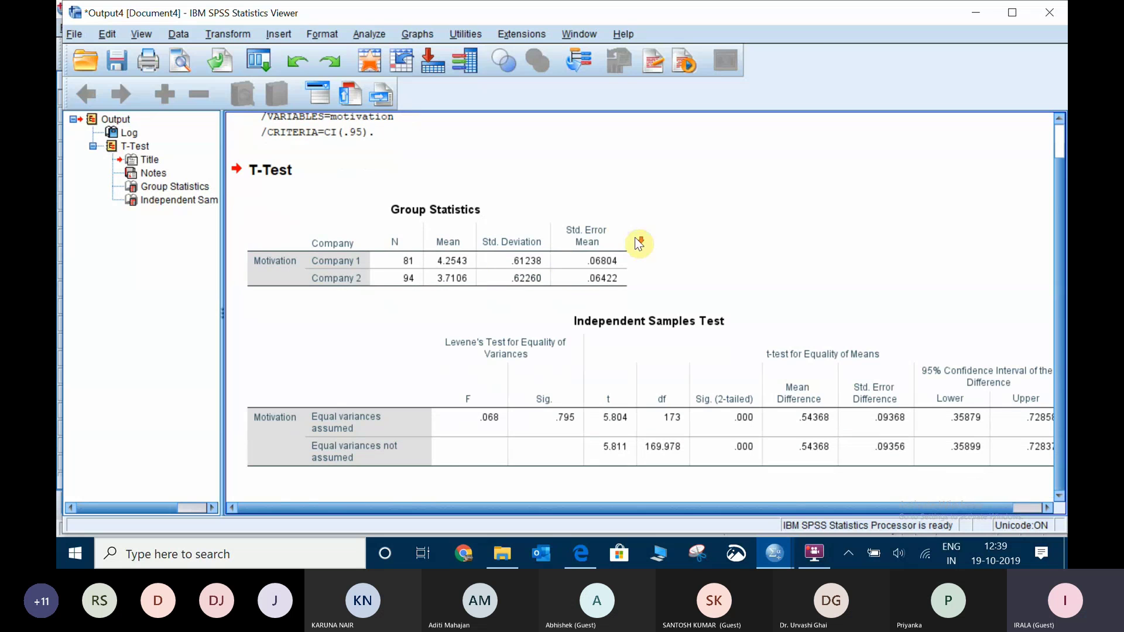
click(472, 262)
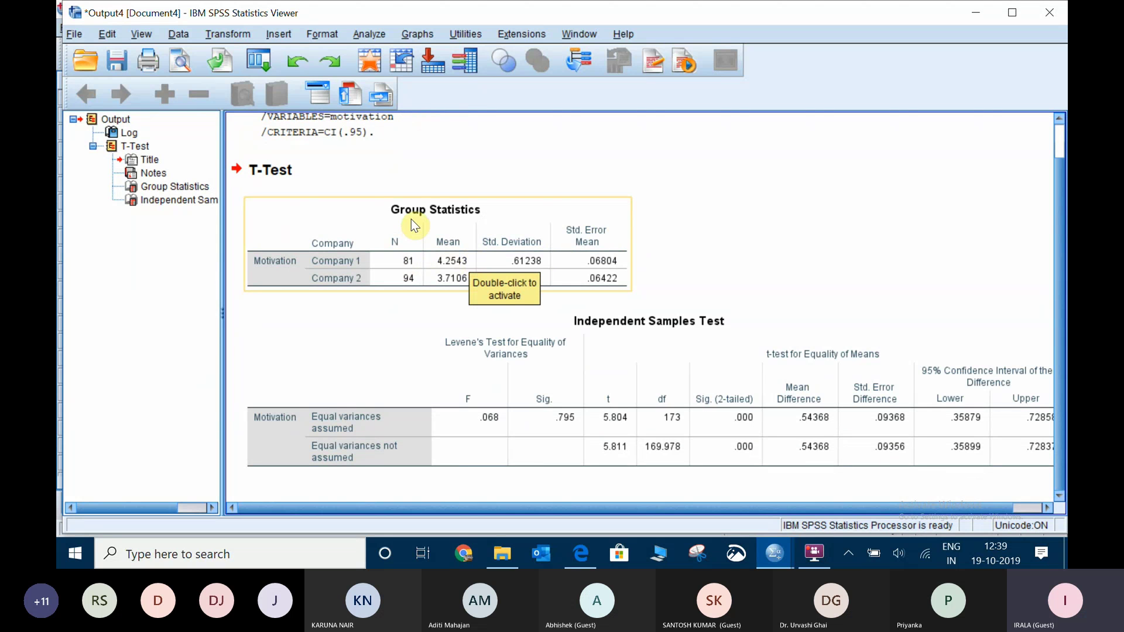
click(397, 332)
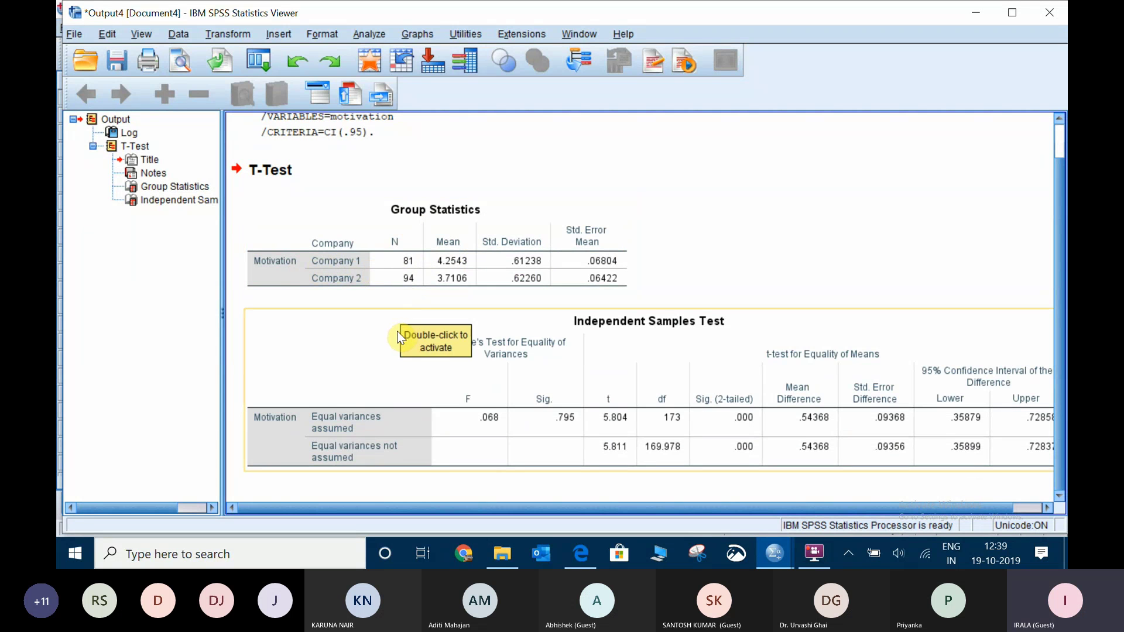
click(360, 280)
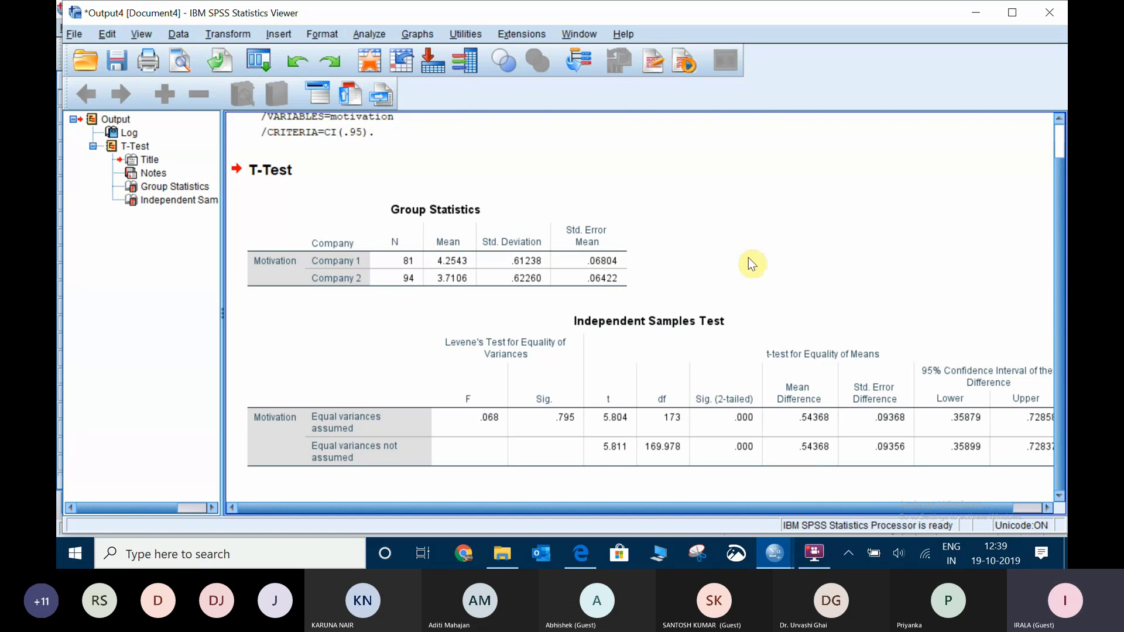
click(495, 371)
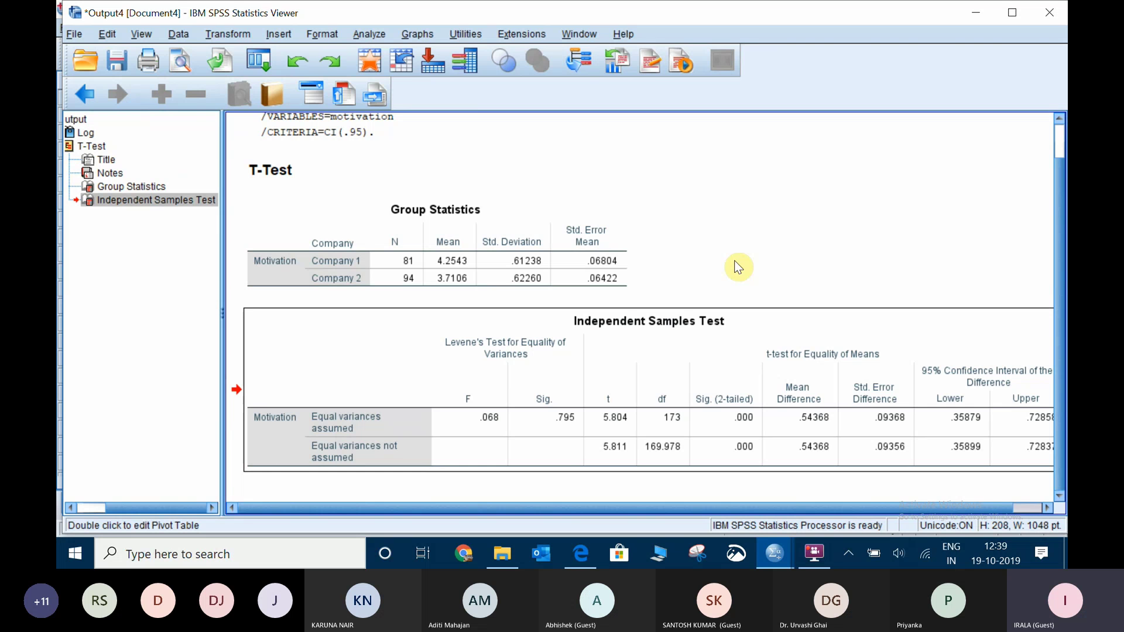
double_click(574, 353)
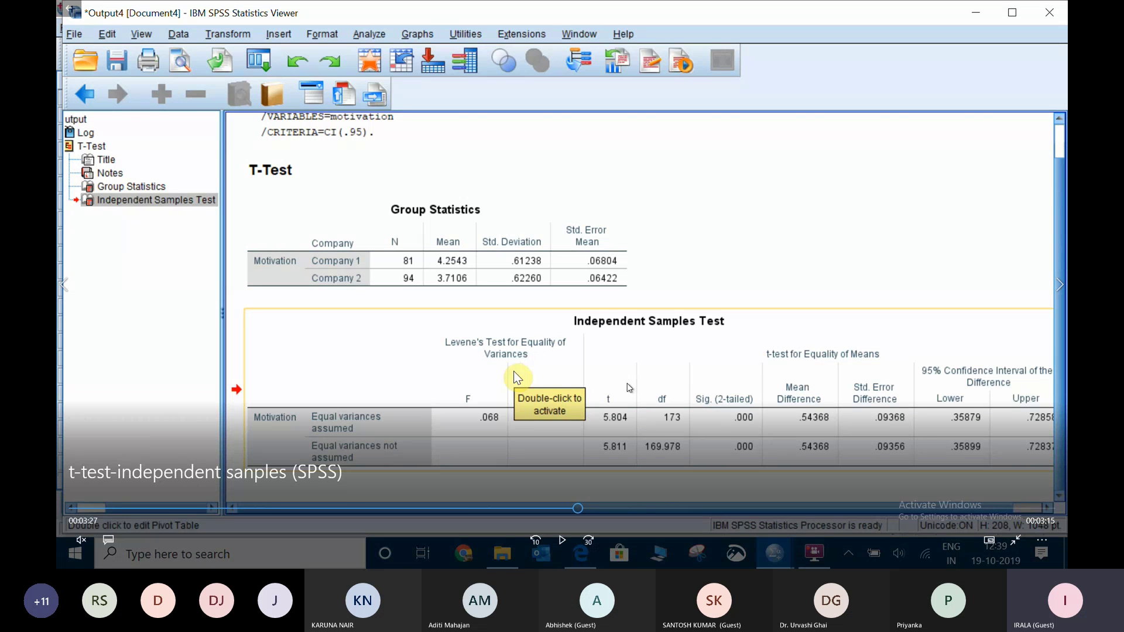
click(561, 541)
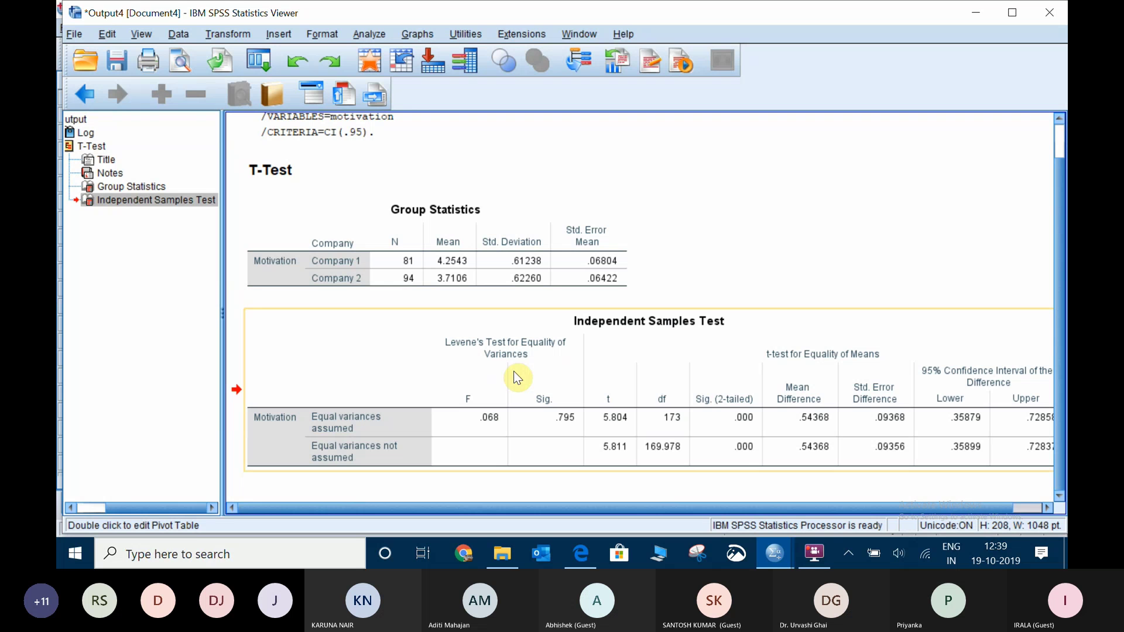
click(422, 287)
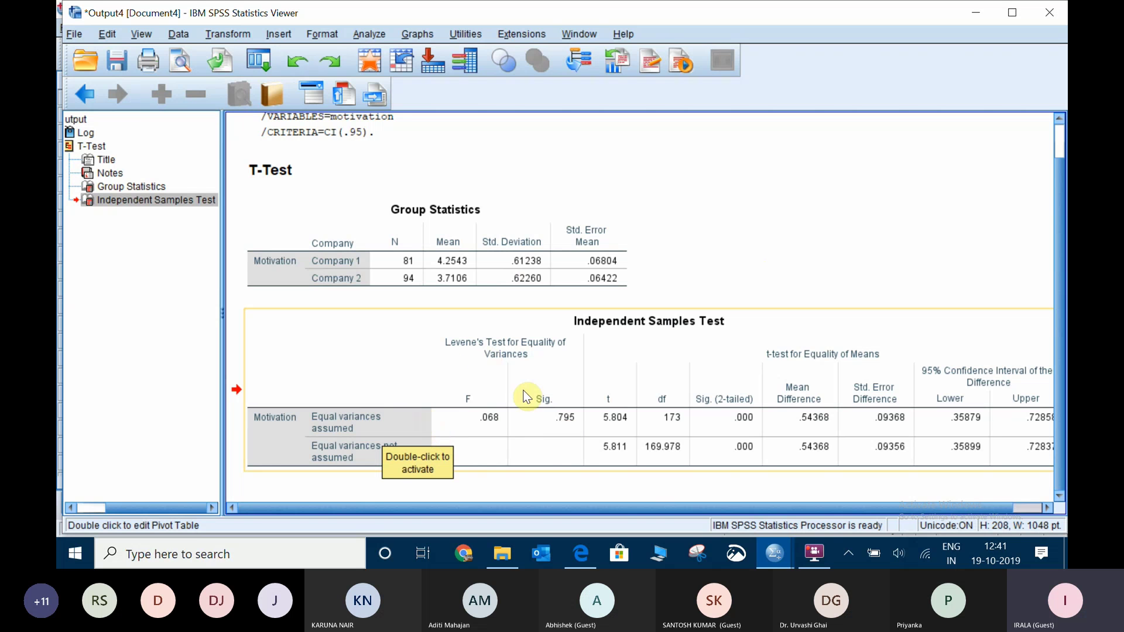
Step: Leave the full-screen recording, switch to the PPT-t-tests presentation in PowerPoint, and highlight "5-point scale" on slide 32
mouse_move(987, 474)
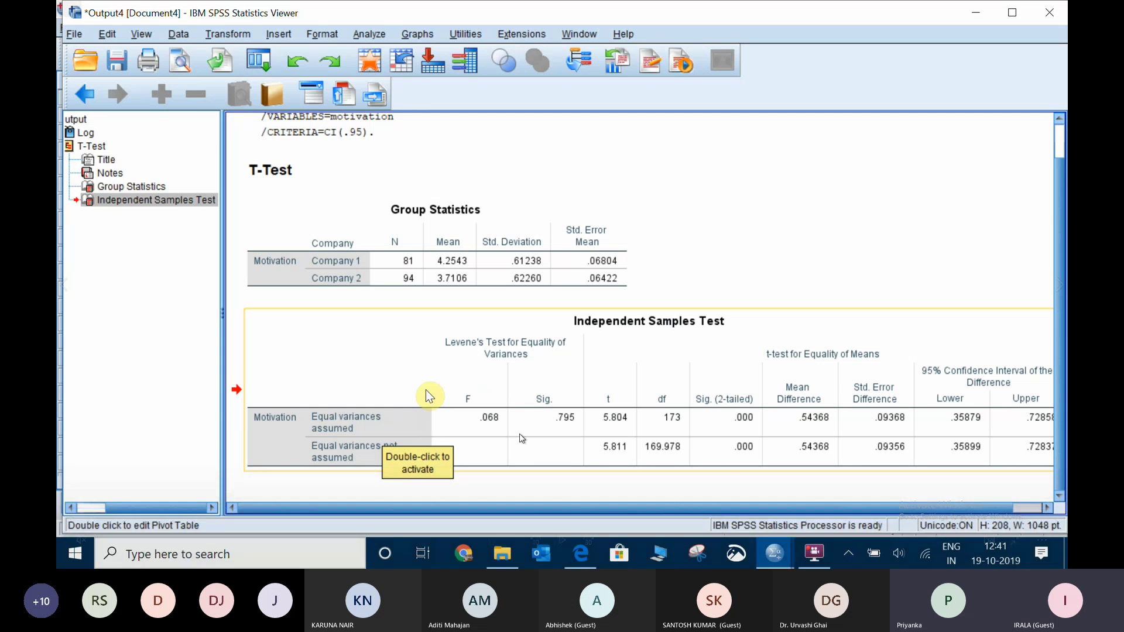
mouse_move(686, 406)
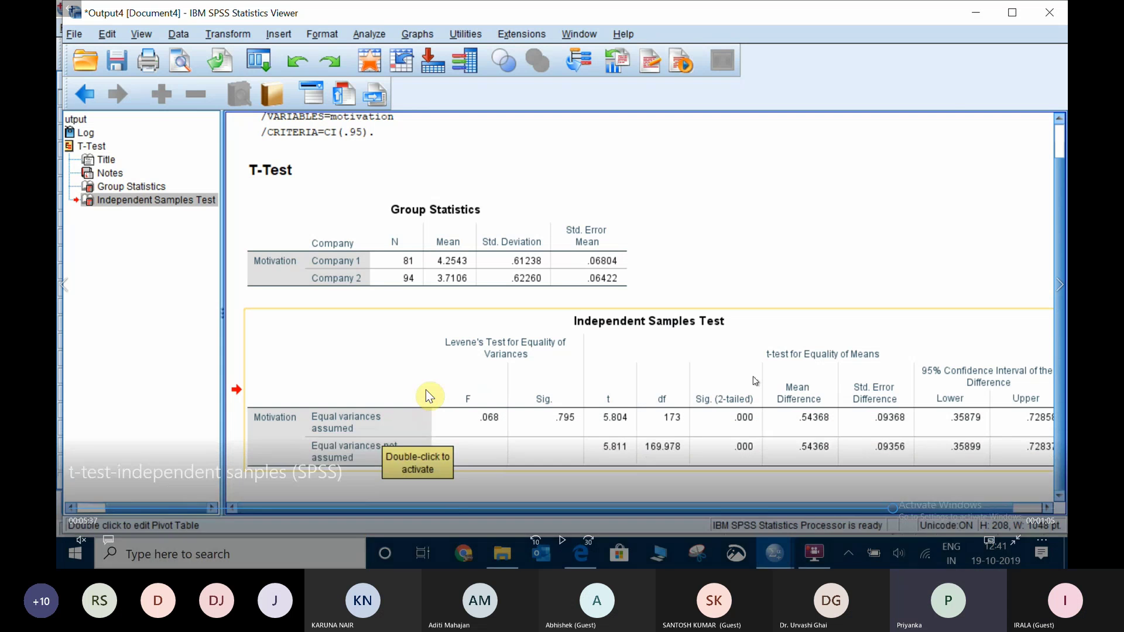
key(Escape)
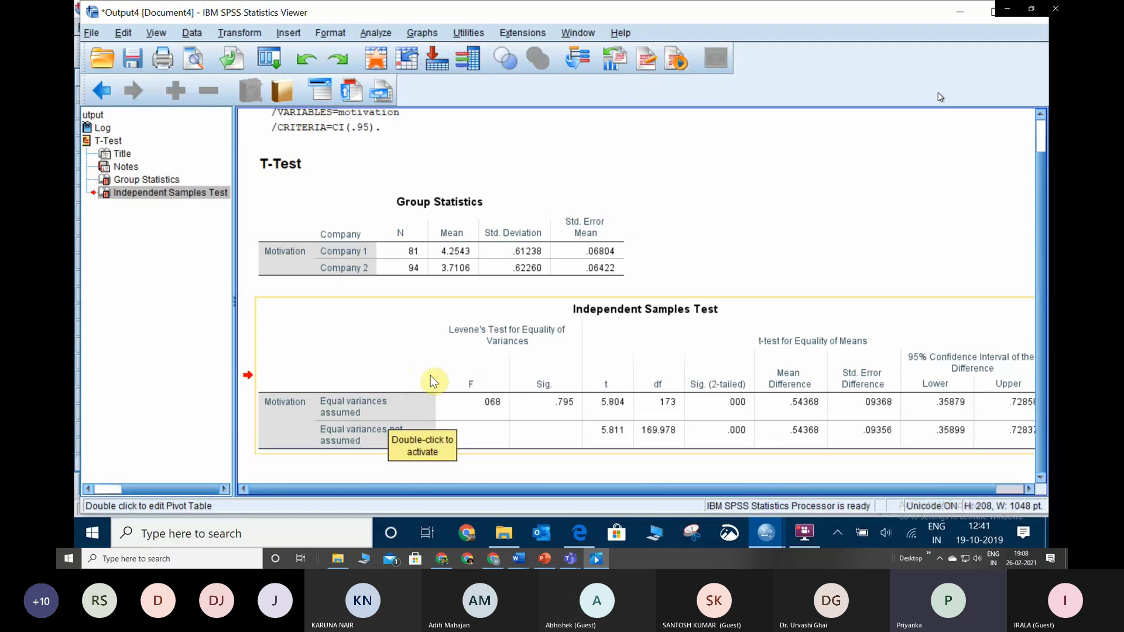
click(545, 559)
click(627, 394)
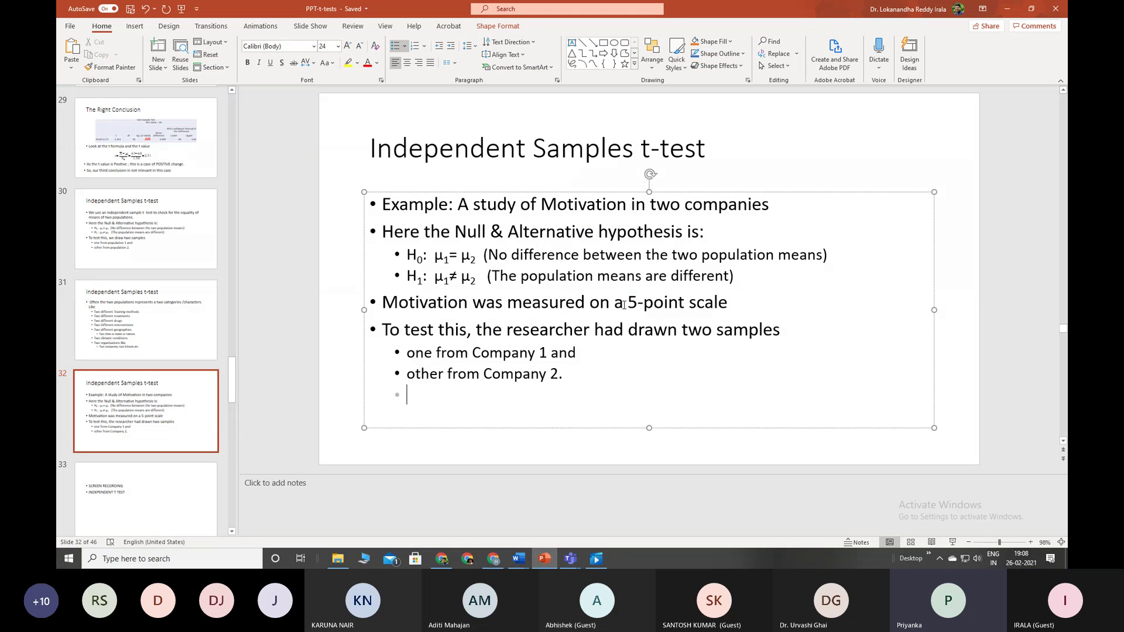
drag(627, 302, 729, 302)
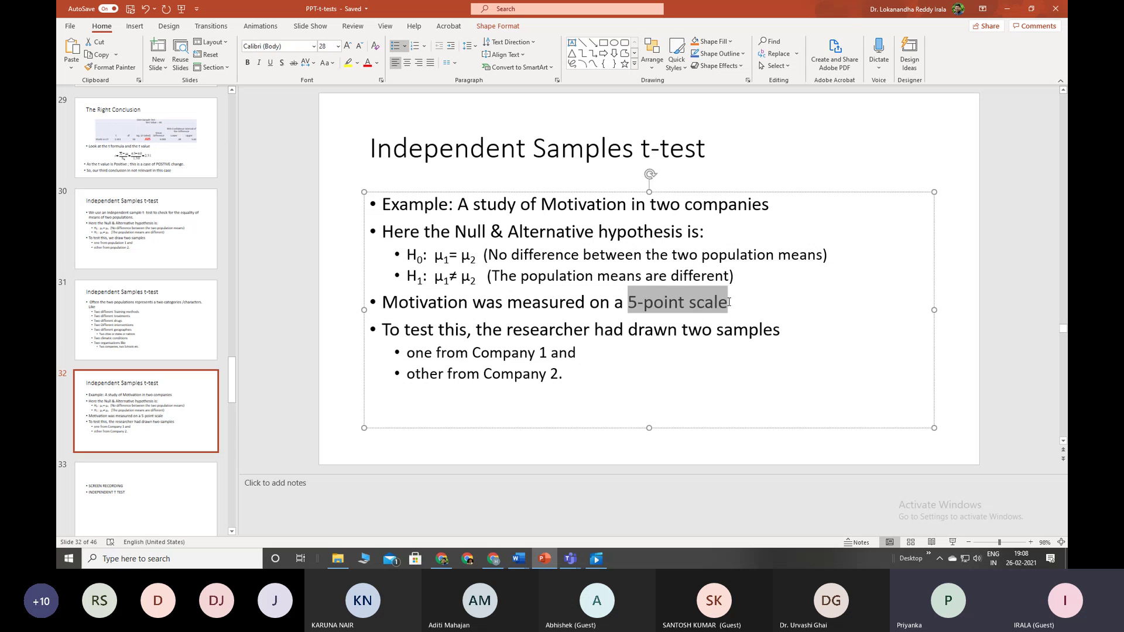
drag(627, 302, 729, 302)
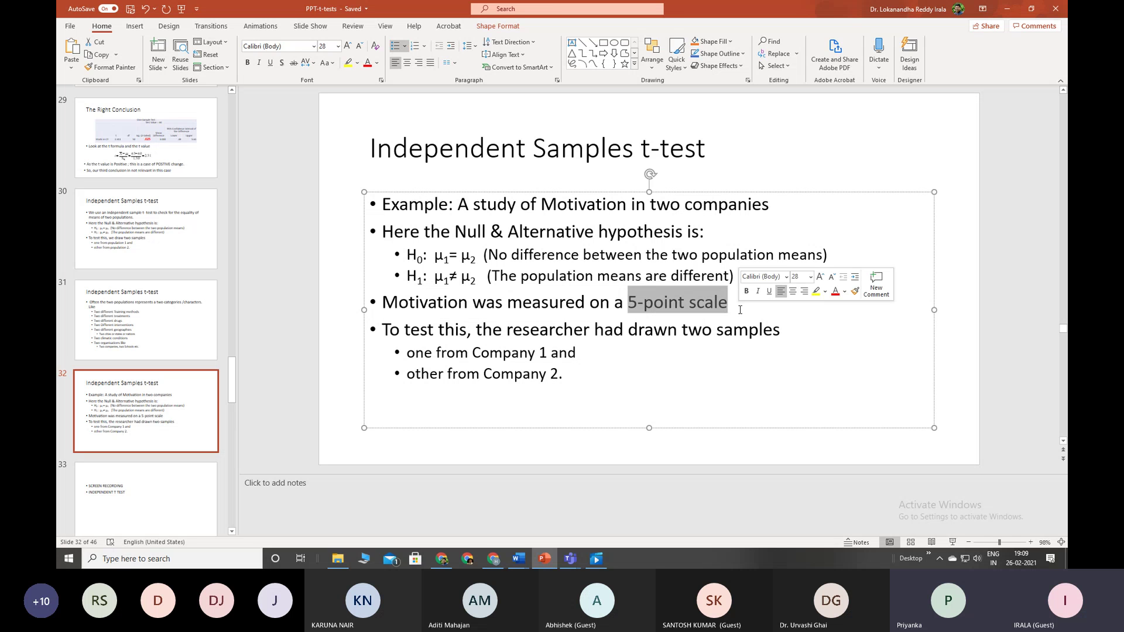